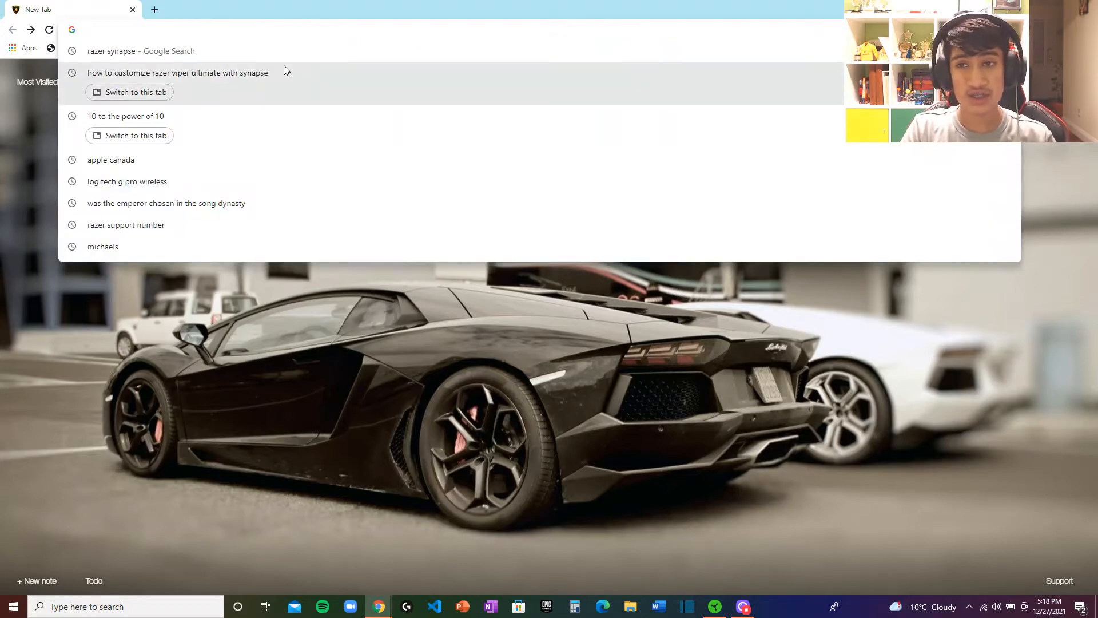
- Search Google for "razer synapse" and open the official Razer Synapse 3 page from the results
left_click(270, 45)
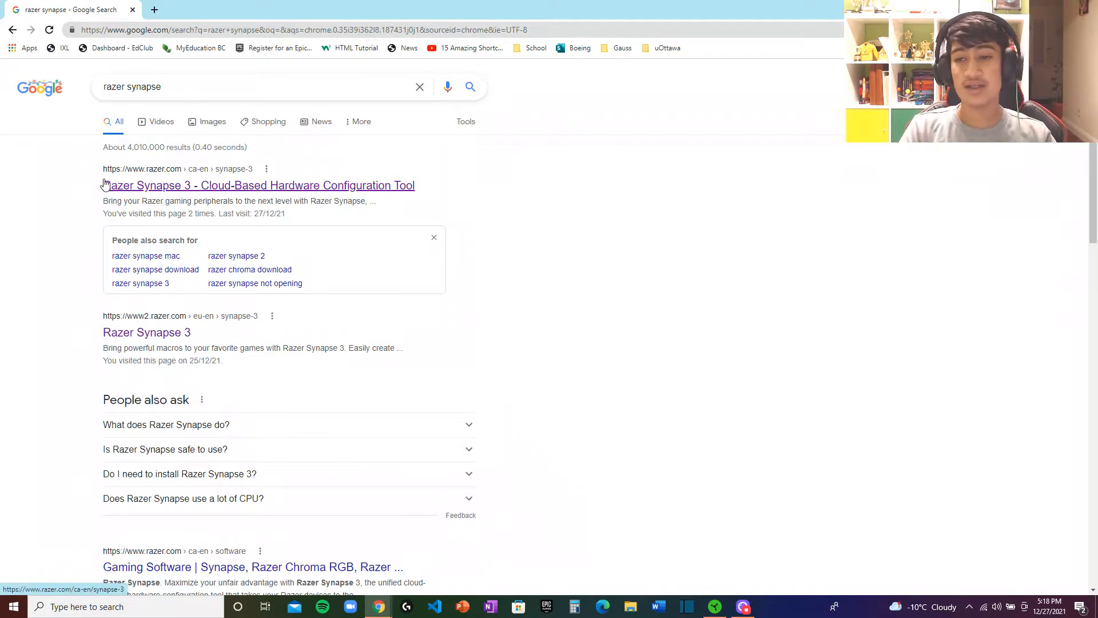
left_click(150, 191)
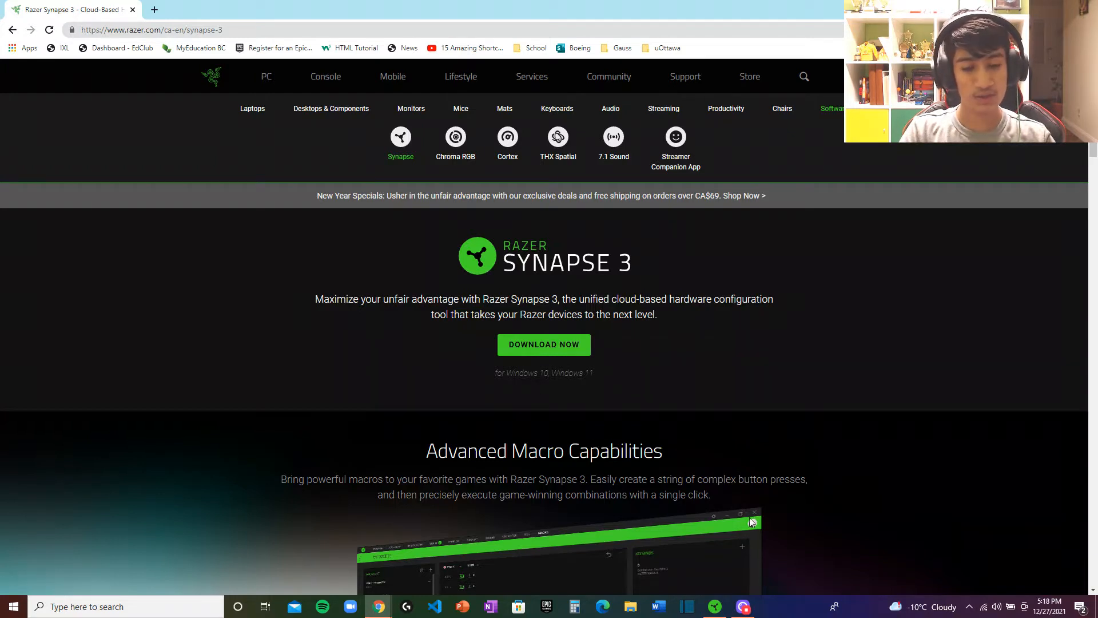
- Switch to Razer Synapse and open the customization settings of the Razer Viper Ultimate mouse
mouse_move(715, 608)
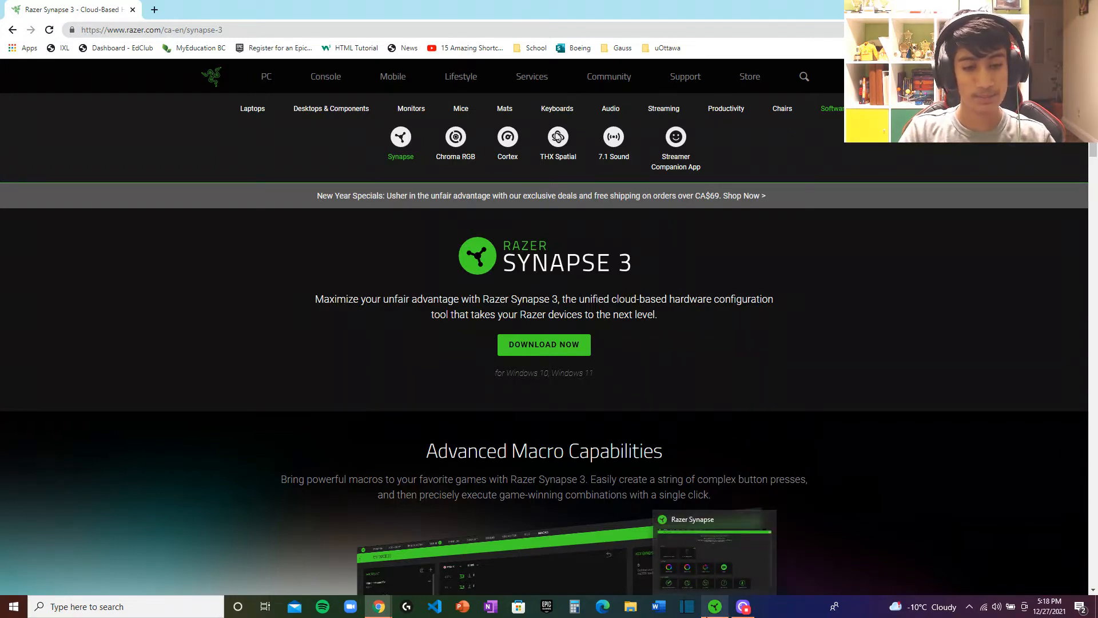
left_click(715, 607)
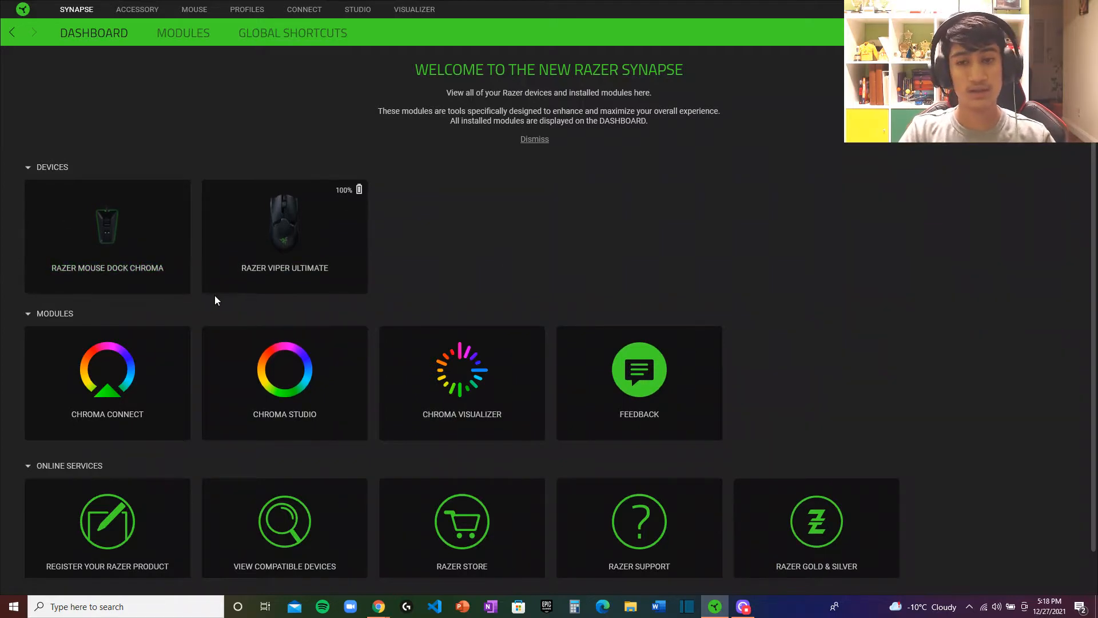
scroll(377, 419, "down", 1)
scroll(378, 421, "up", 1)
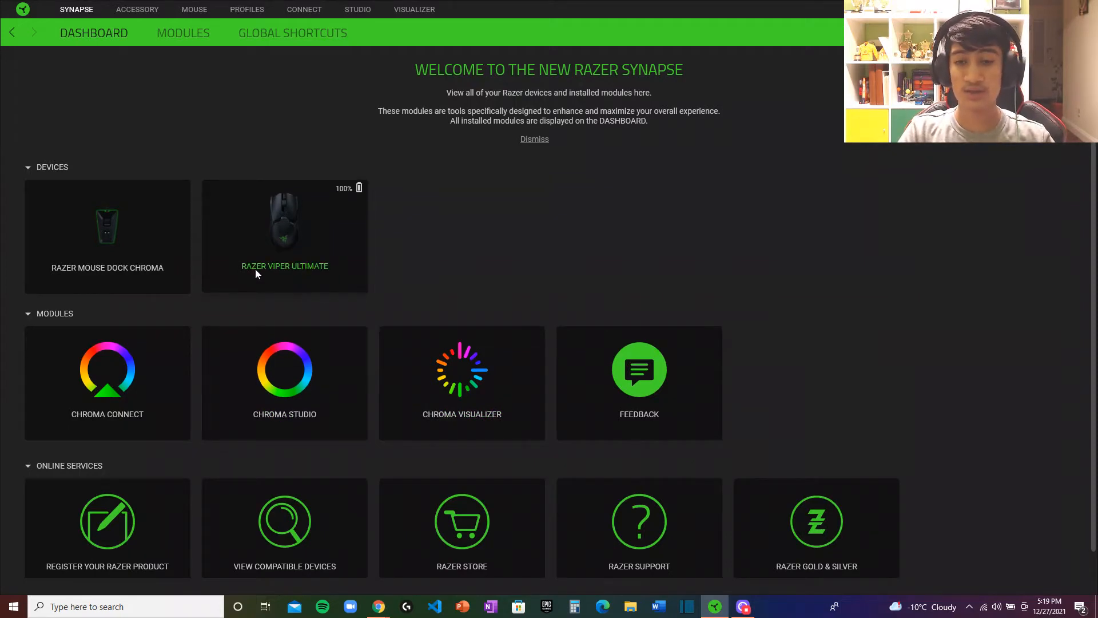
left_click(274, 235)
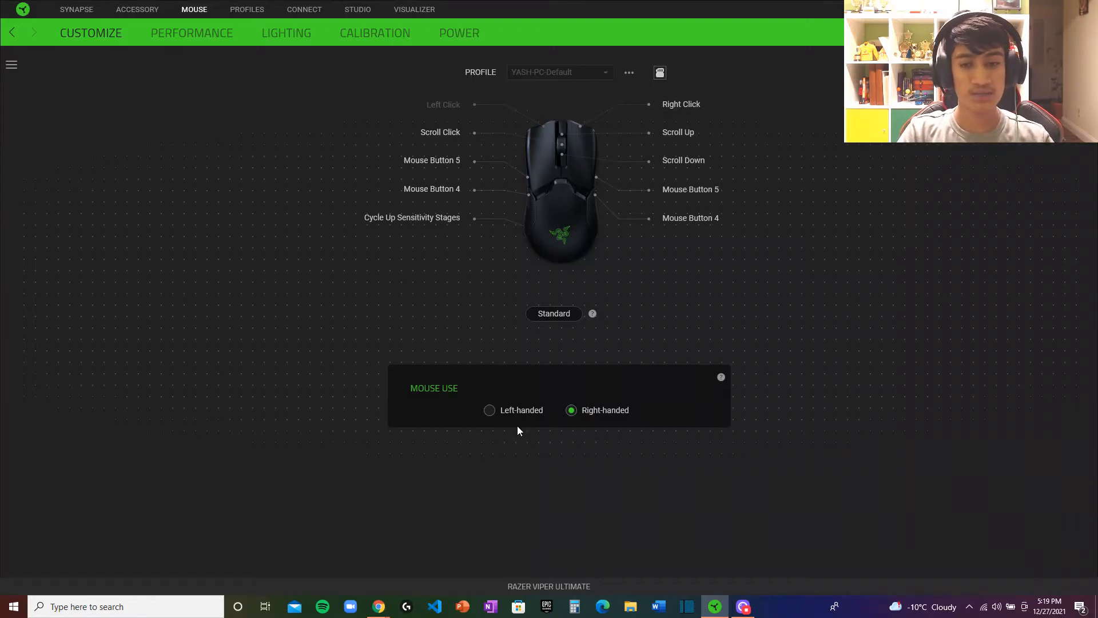
- Try the left-handed mouse use and restore the right-handed setting
left_click(493, 412)
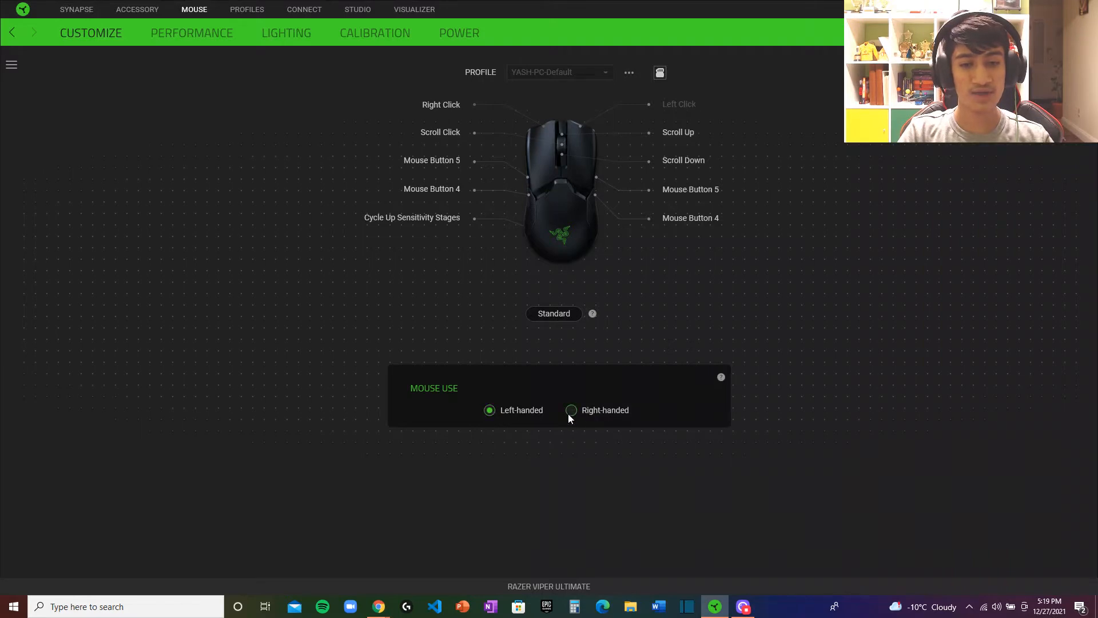
left_click(569, 412)
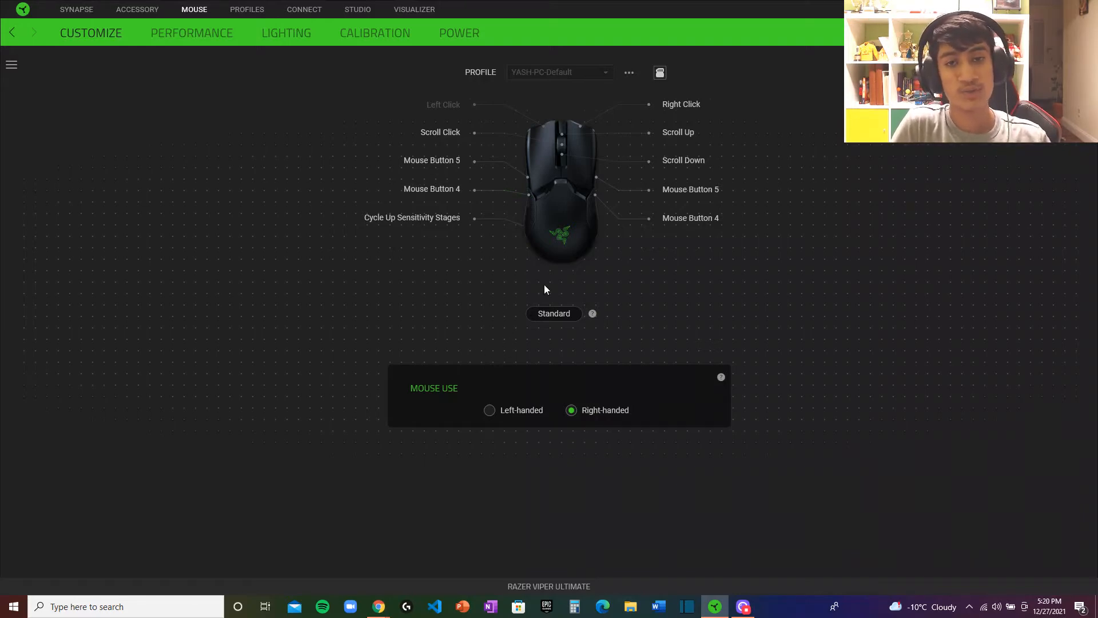
- Examine the keyboard and mouse functions that can be assigned to the left-side Mouse Button 5, including the Turbo explanation
left_click(427, 160)
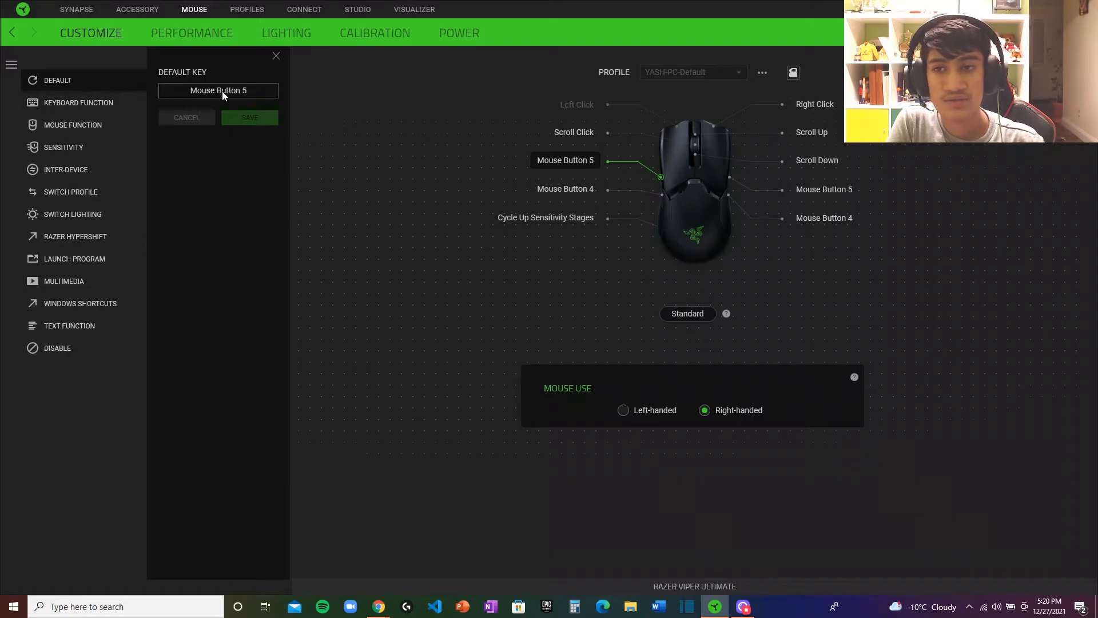
left_click(109, 103)
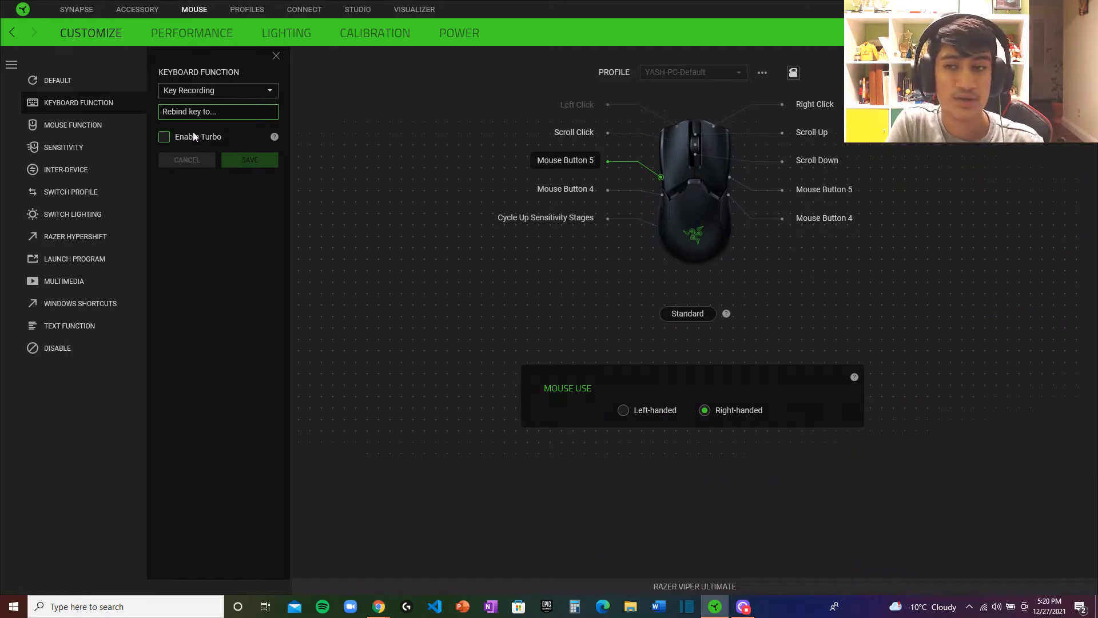
left_click(136, 130)
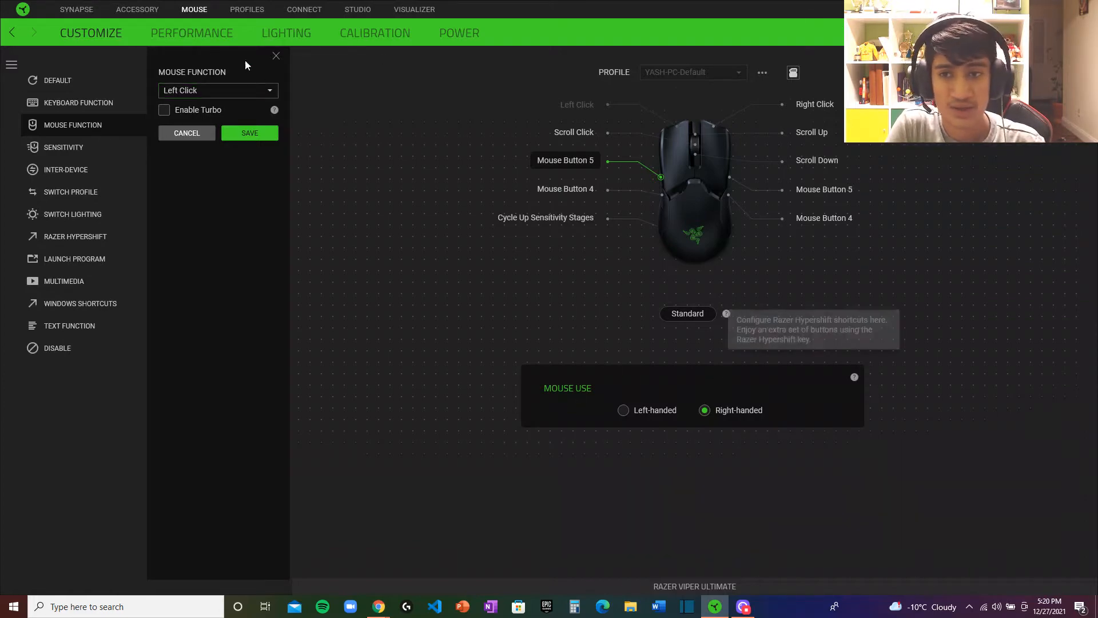
left_click(207, 87)
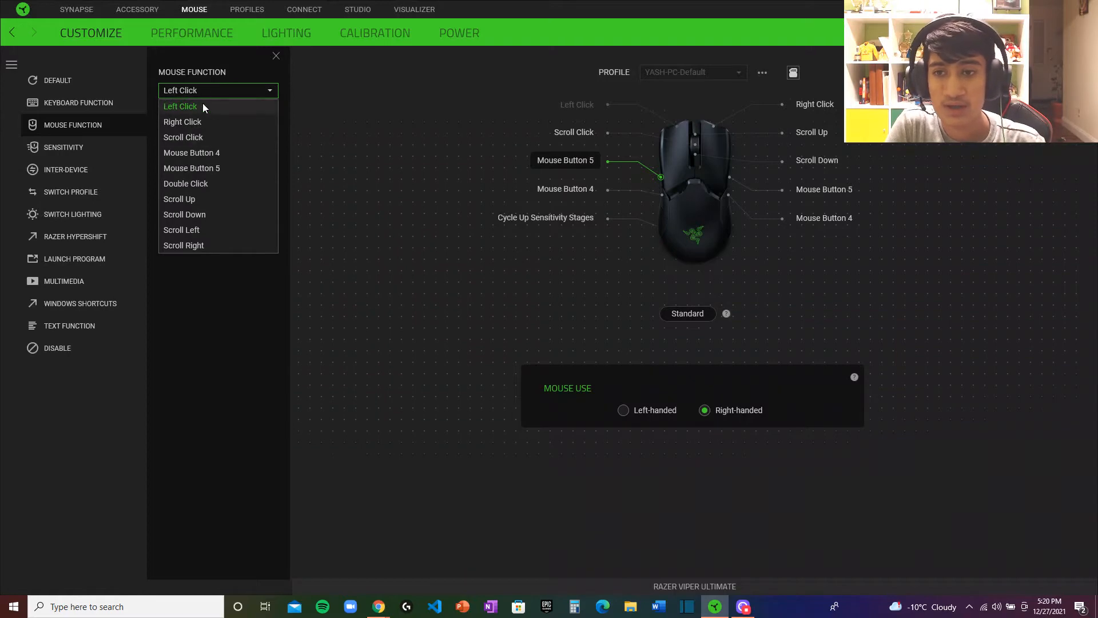
left_click(194, 264)
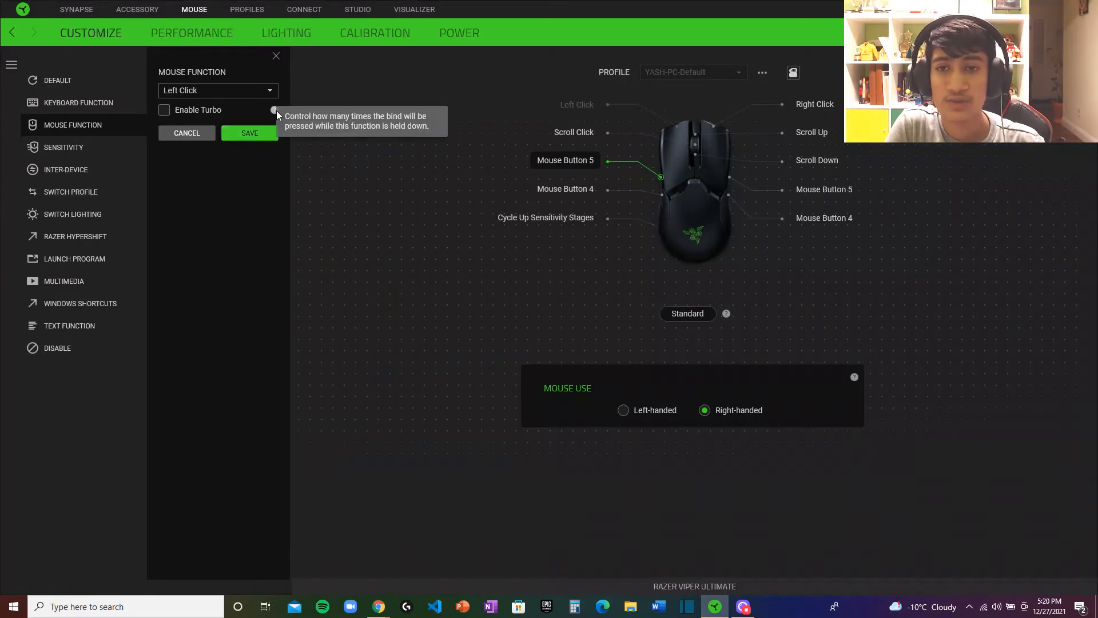
mouse_move(273, 111)
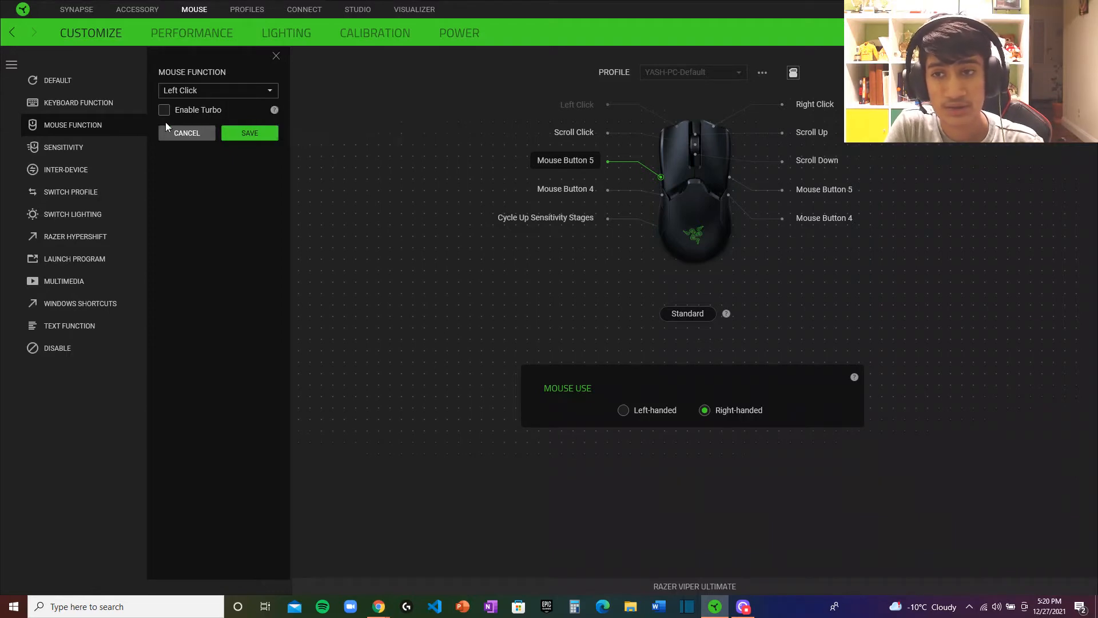
left_click(99, 107)
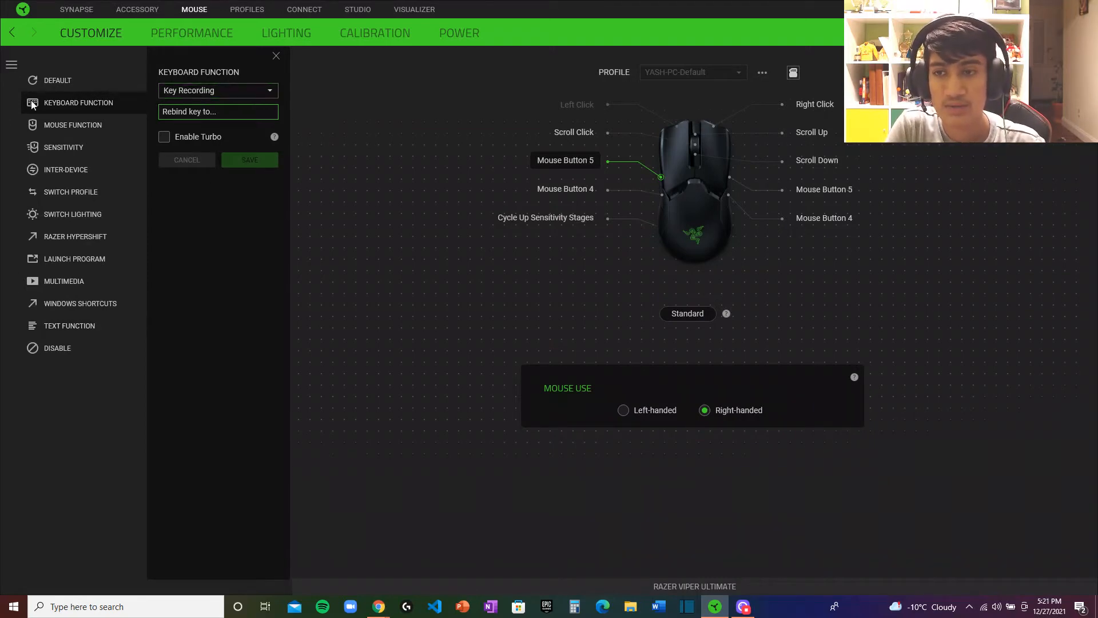
left_click(171, 93)
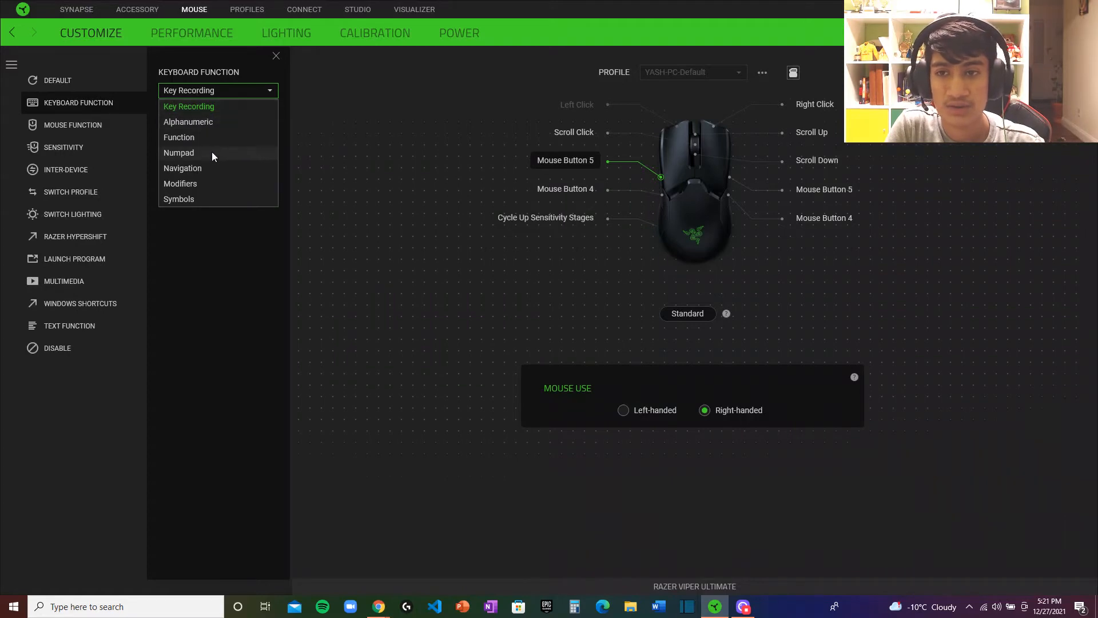
left_click(184, 257)
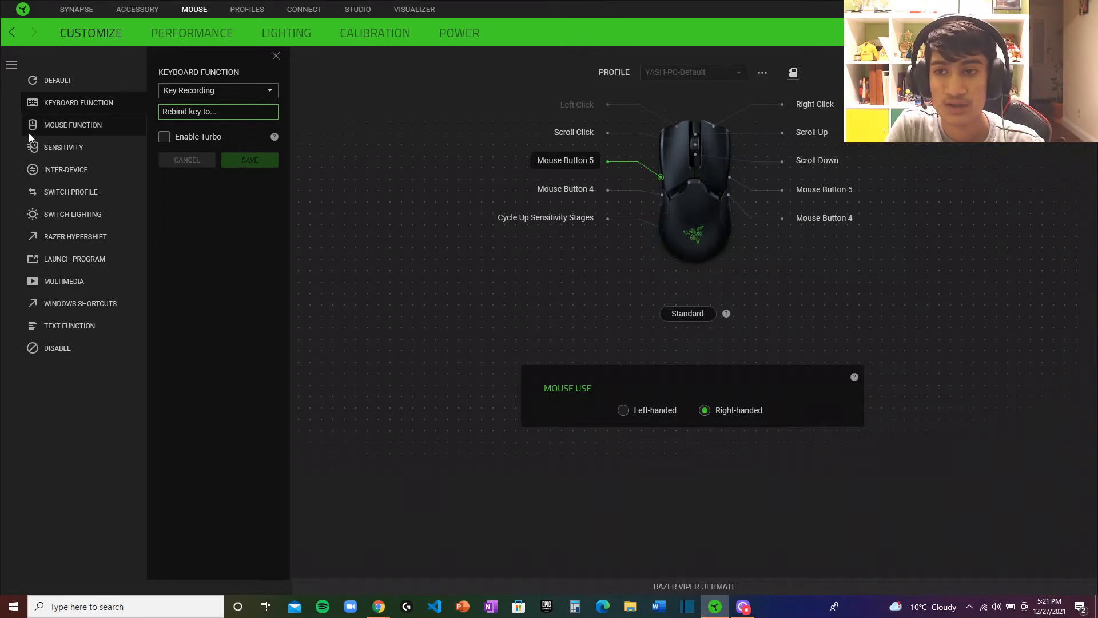
- Examine the sensitivity types, inter-device, switch lighting and Razer Hypershift assignments offered for Mouse Button 5
left_click(65, 153)
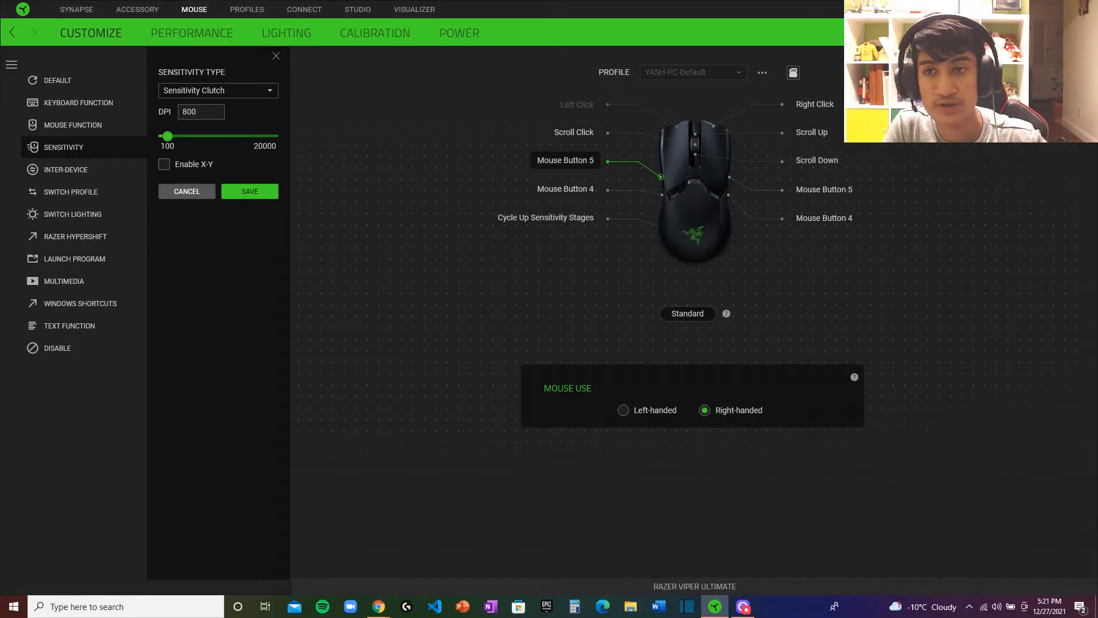
left_click(259, 90)
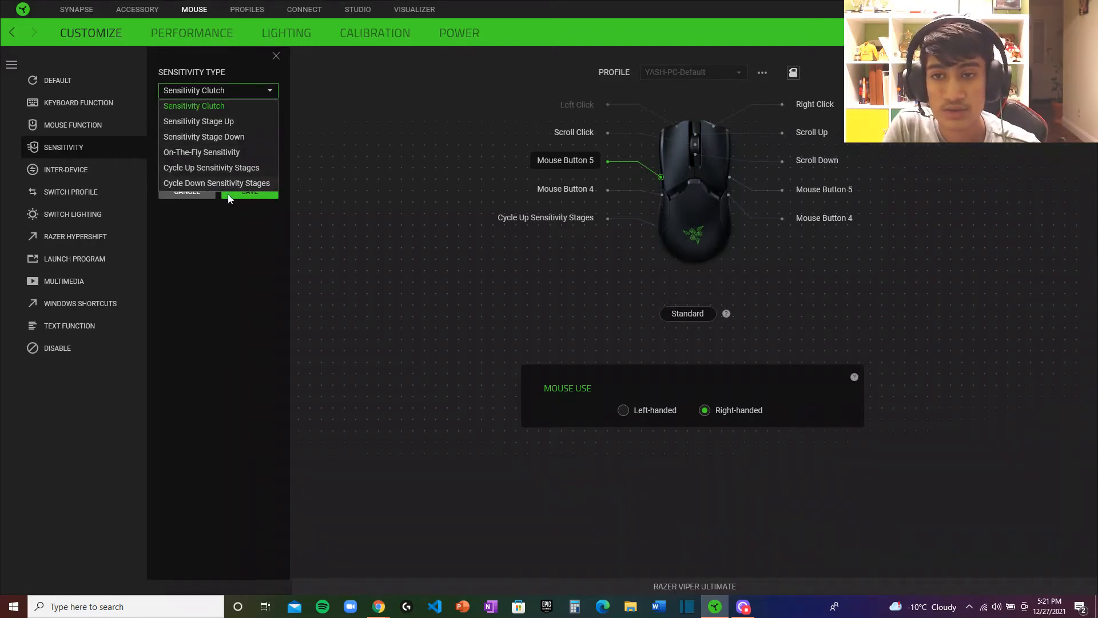
left_click(197, 242)
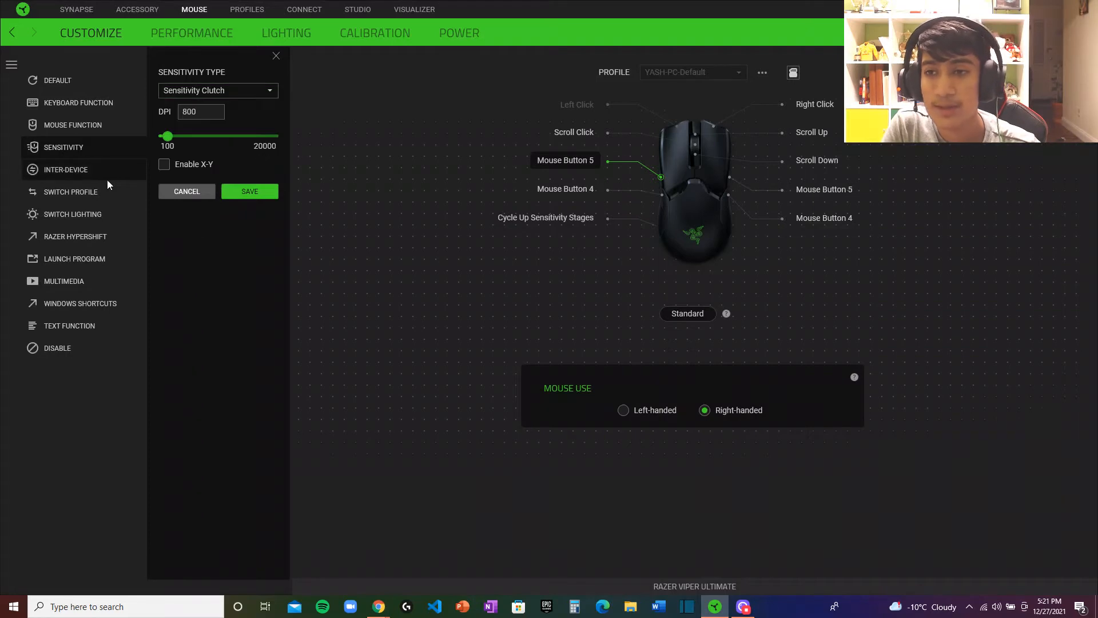
left_click(98, 190)
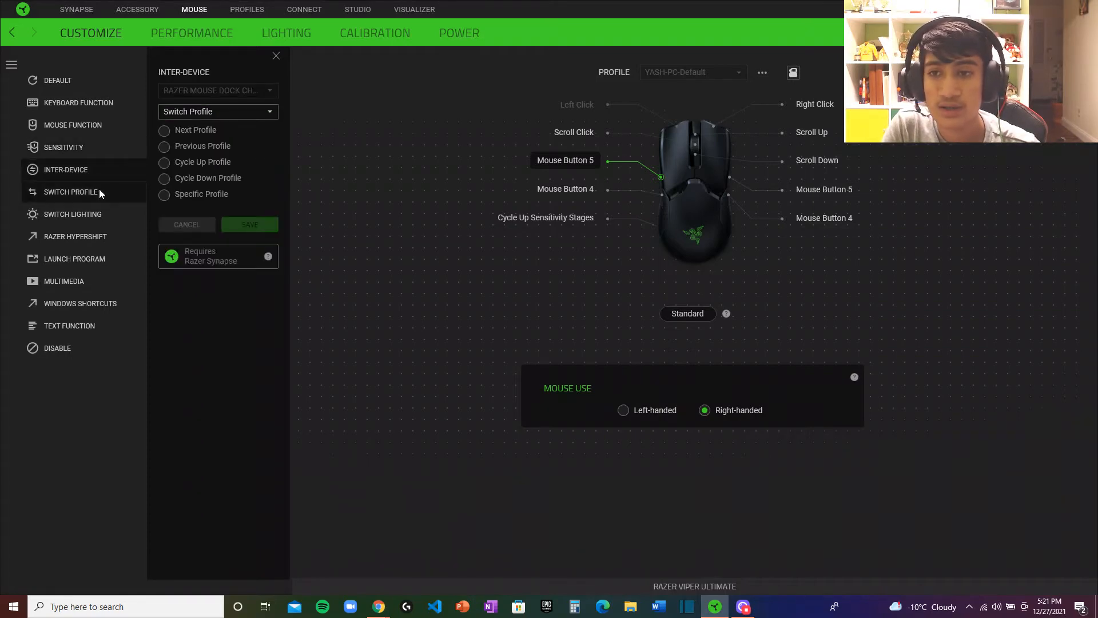
left_click(85, 215)
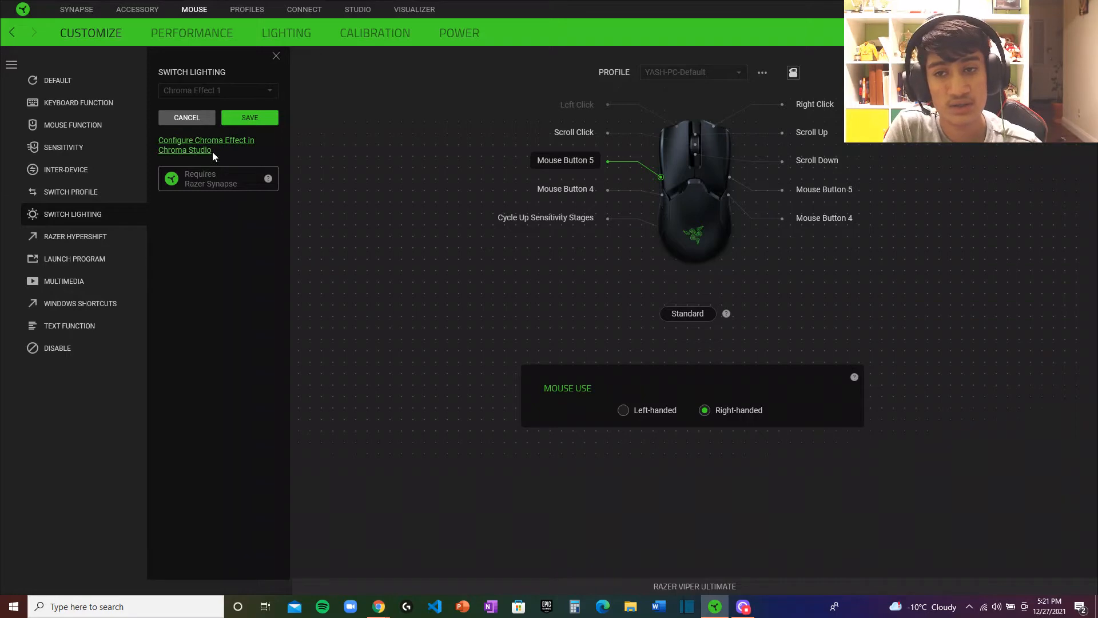
left_click(87, 230)
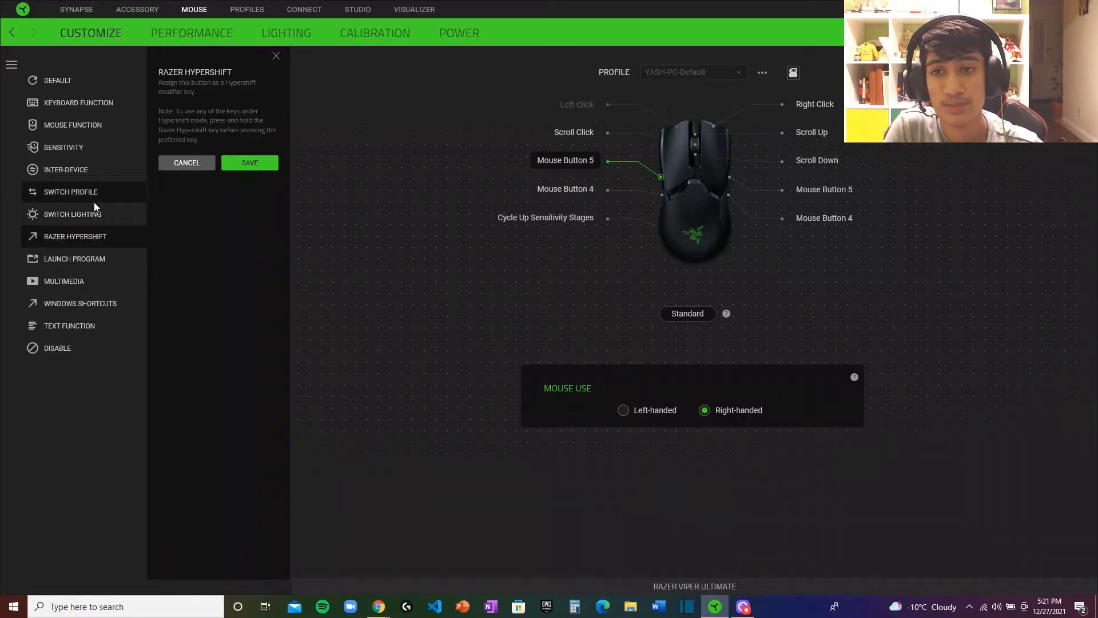
- Review the launch program, multimedia, Windows shortcut, text function and disable assignments for Mouse Button 5 and leave its assignment settings
left_click(77, 264)
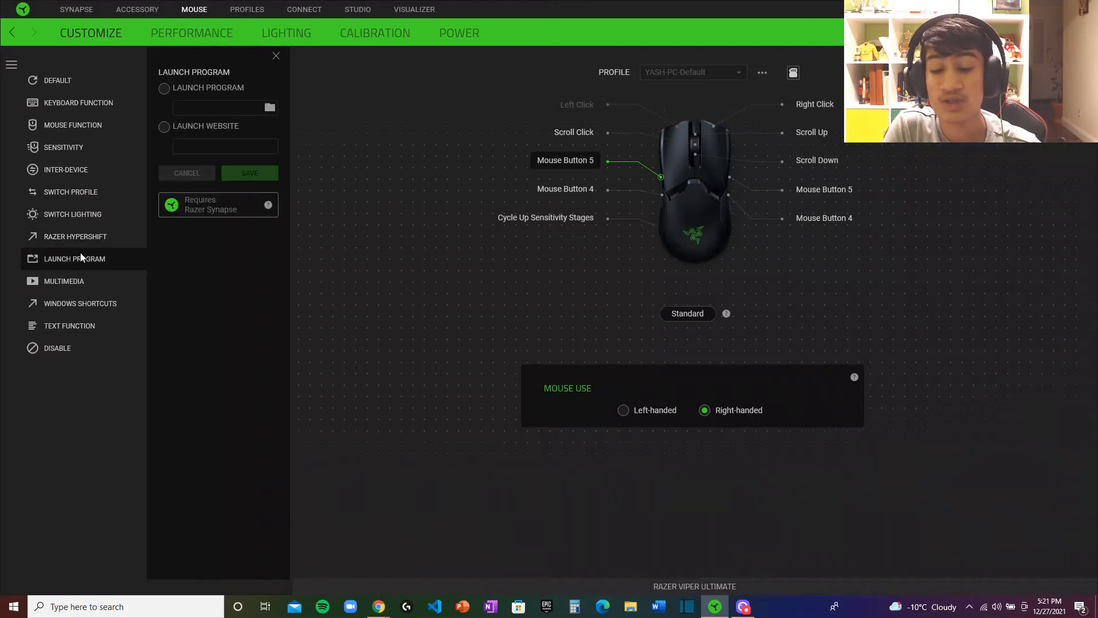
left_click(88, 280)
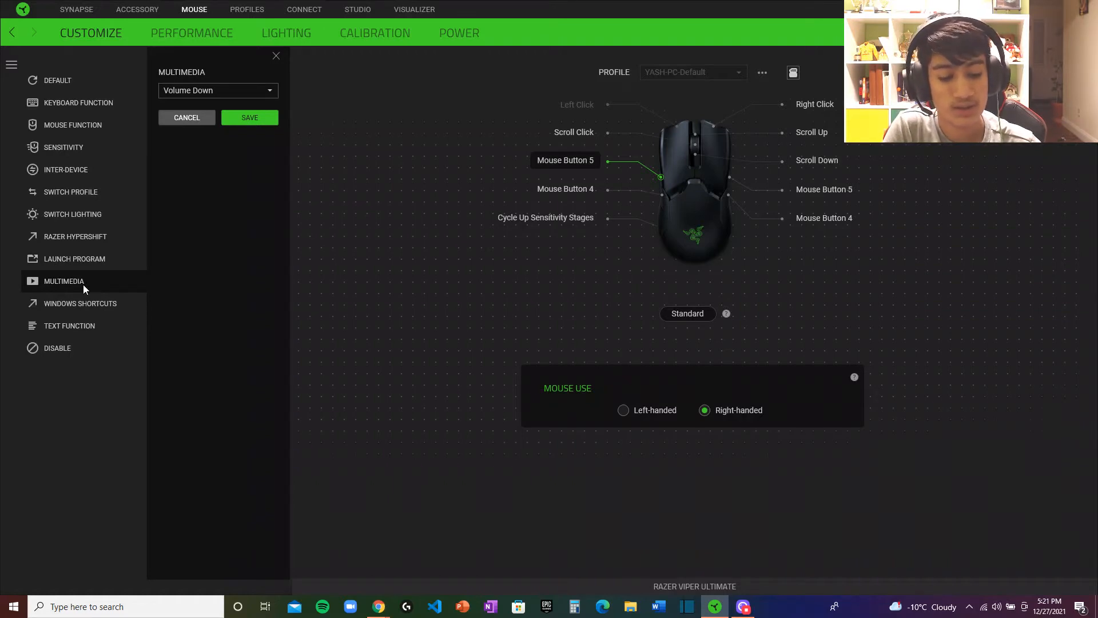
left_click(245, 91)
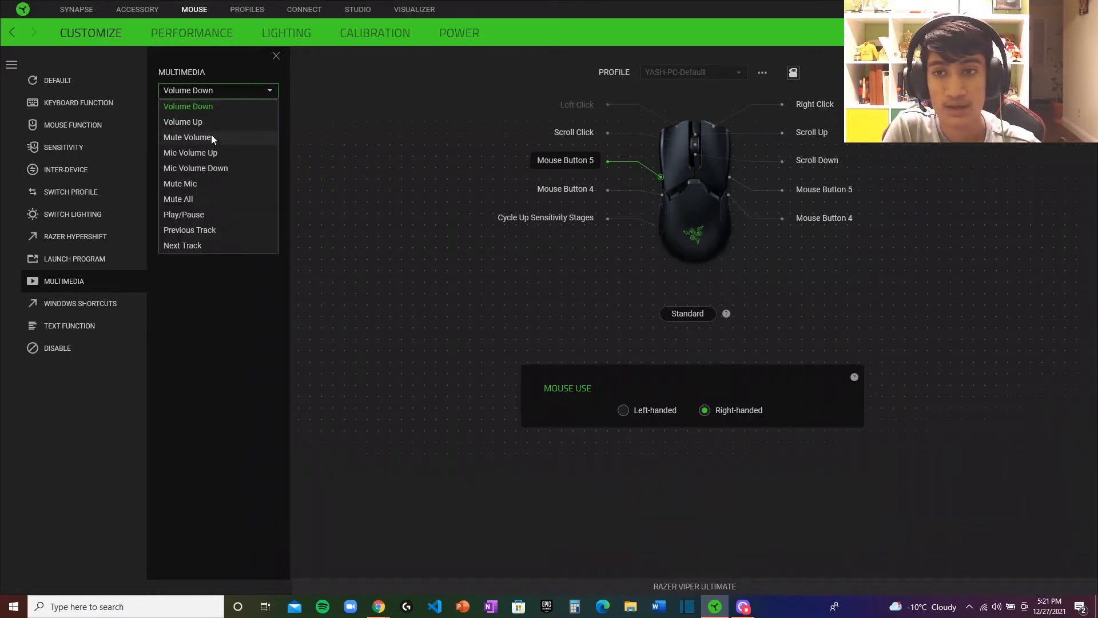
left_click(92, 312)
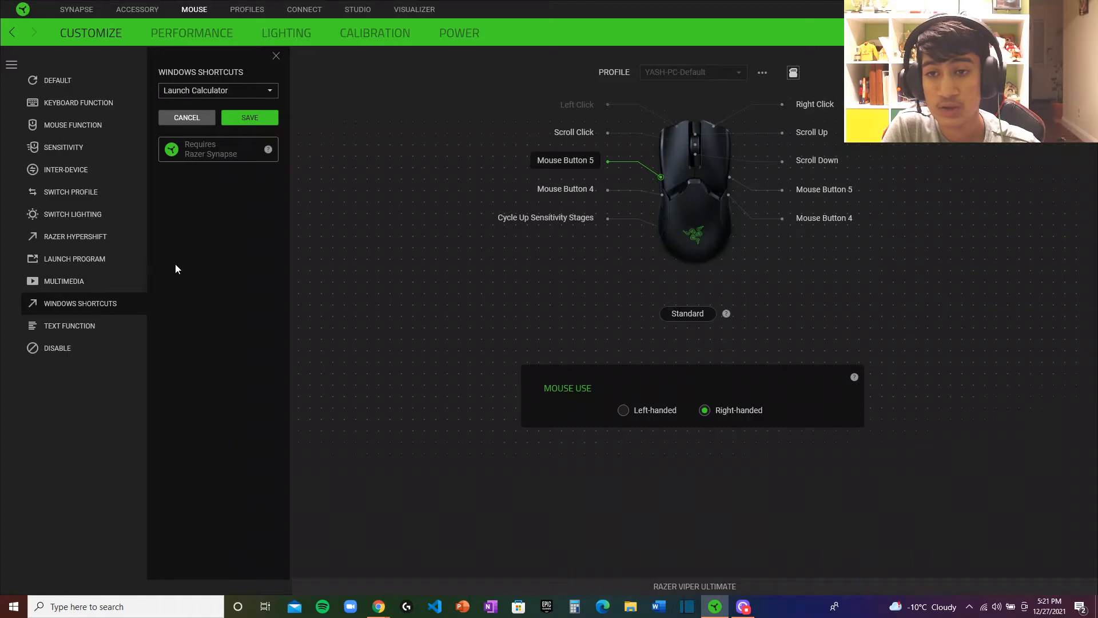
left_click(99, 323)
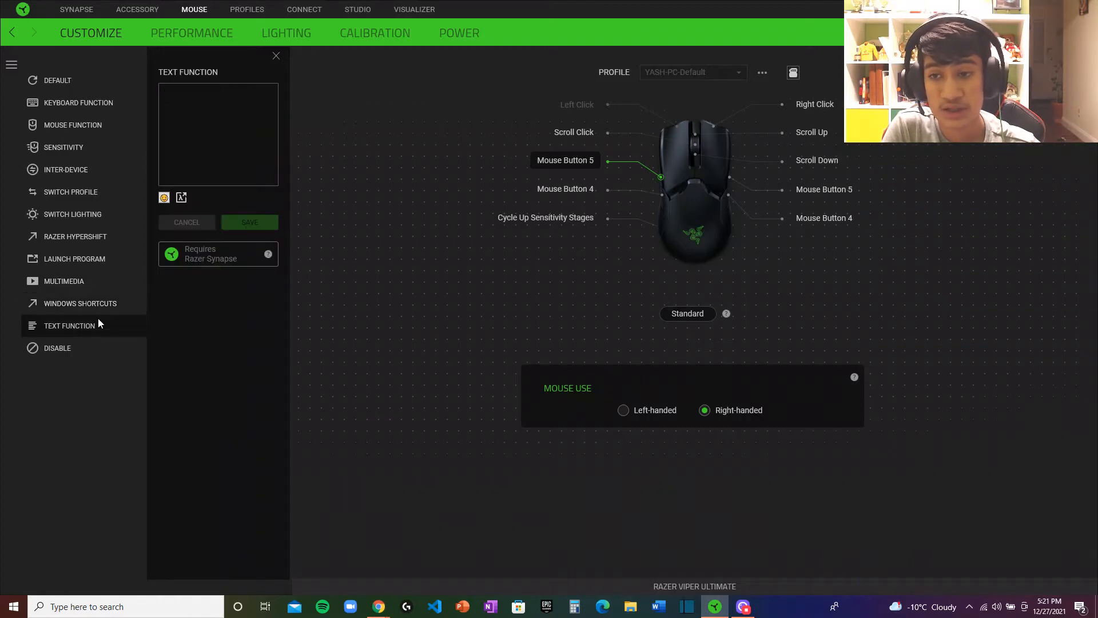
left_click(100, 350)
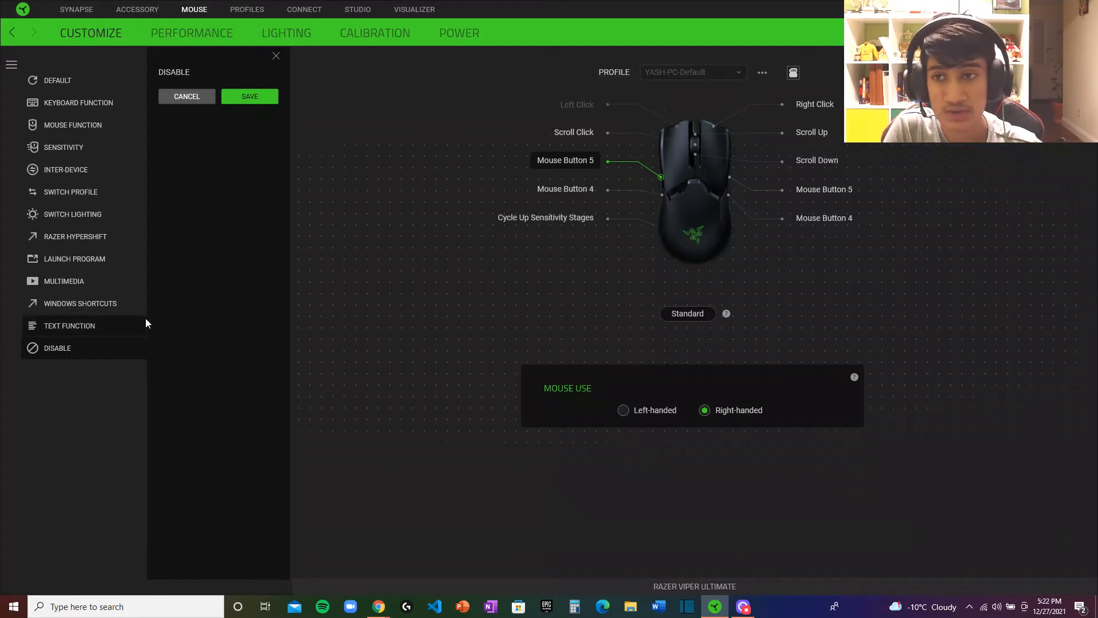
left_click(275, 56)
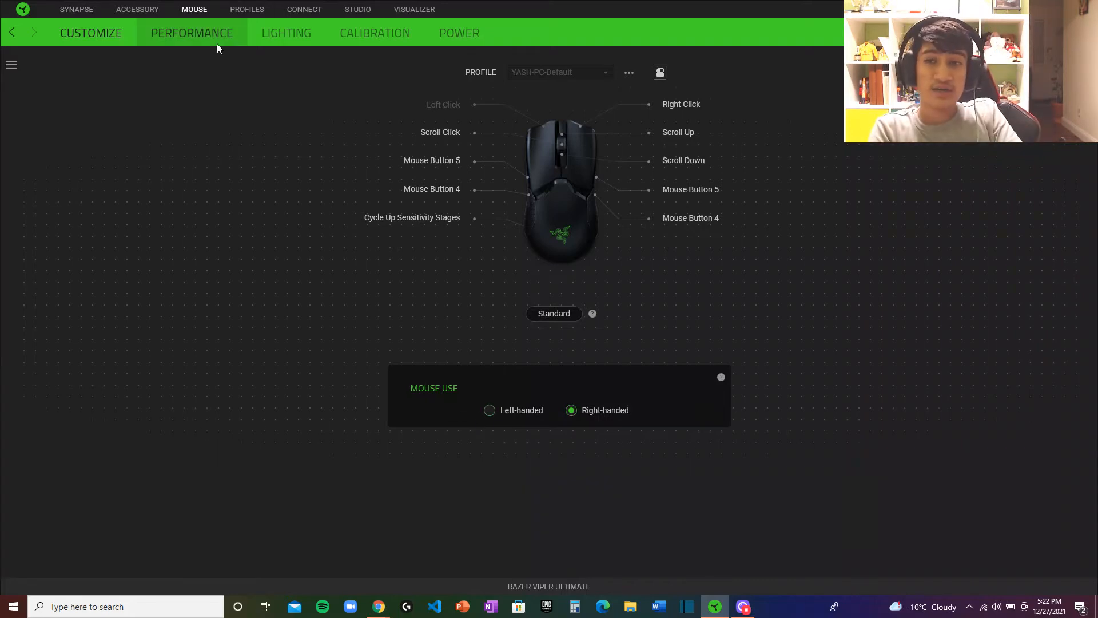
- Open the mouse's performance settings, try a polling rate of 125 Hz and restore it to 1000 Hz
left_click(197, 26)
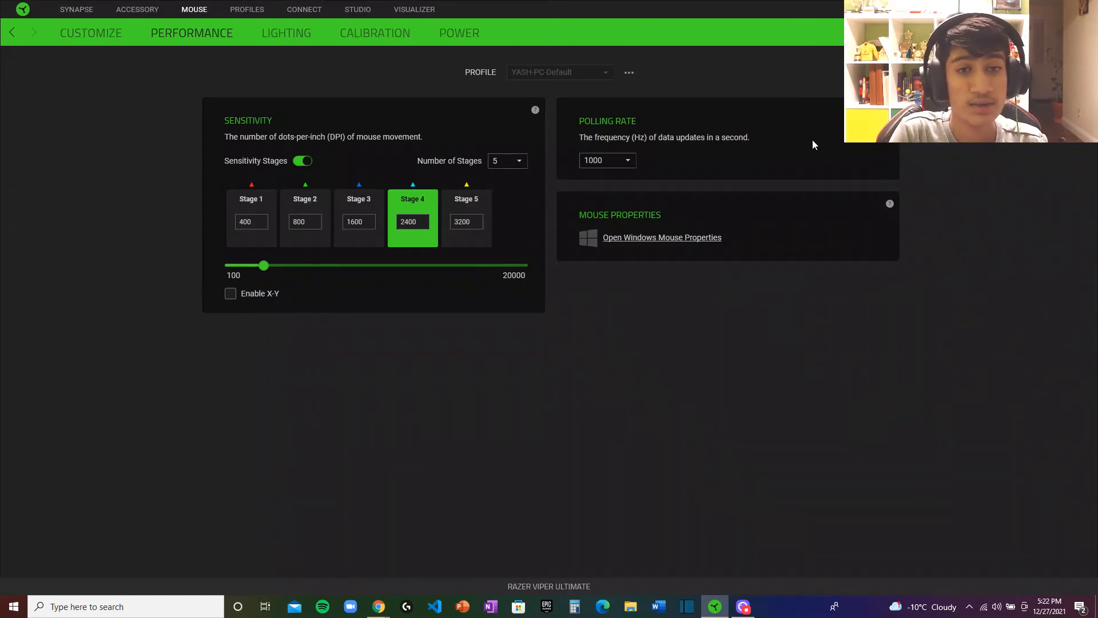
left_click(630, 162)
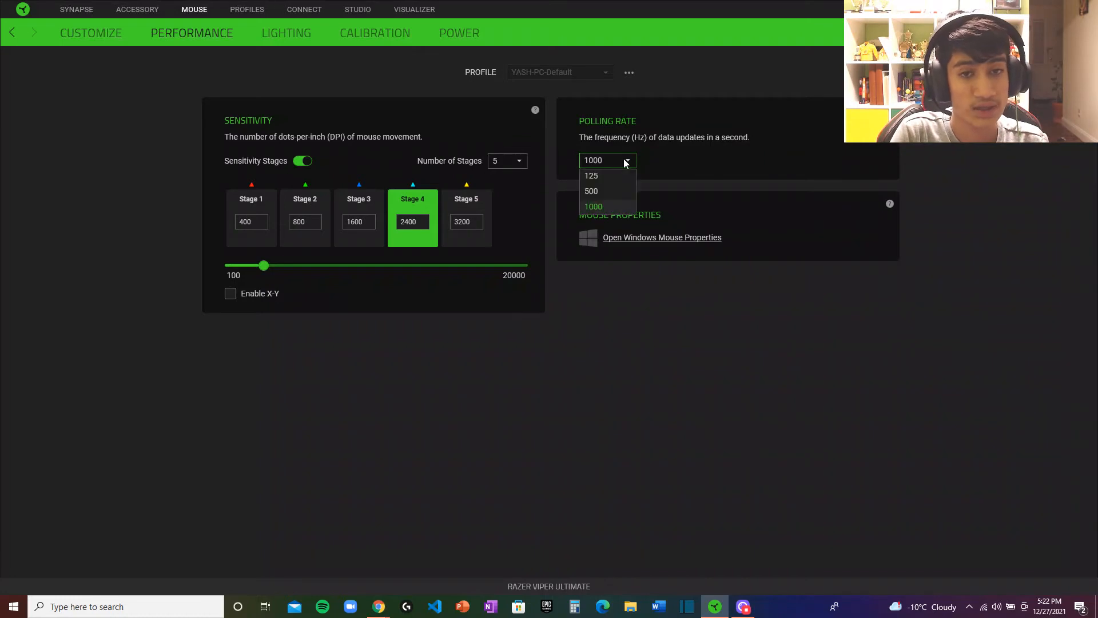
left_click(628, 176)
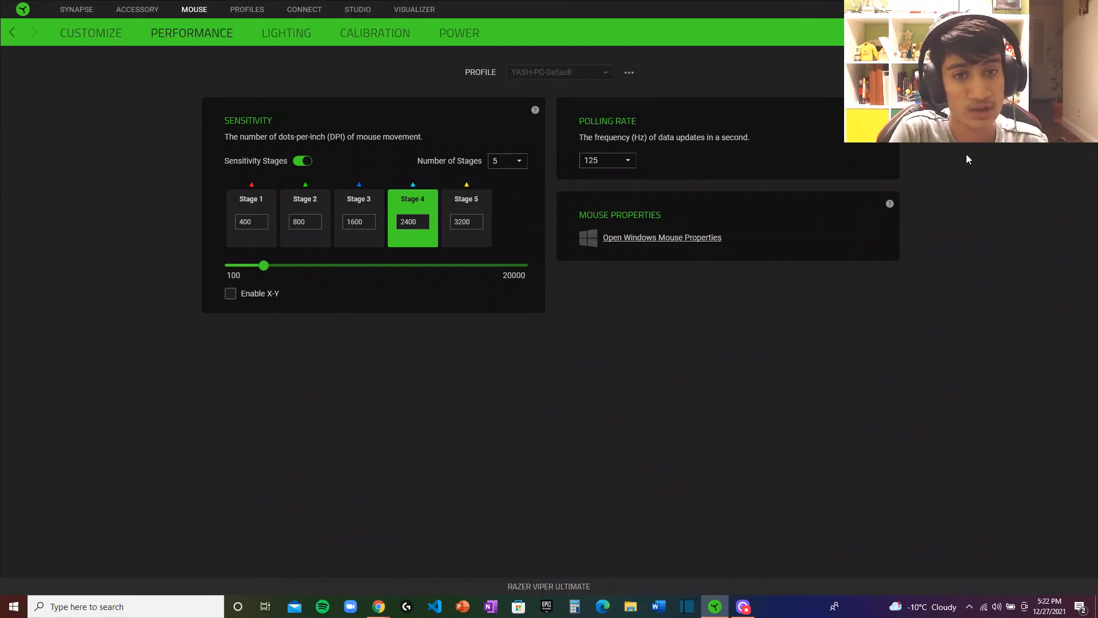
left_click(626, 165)
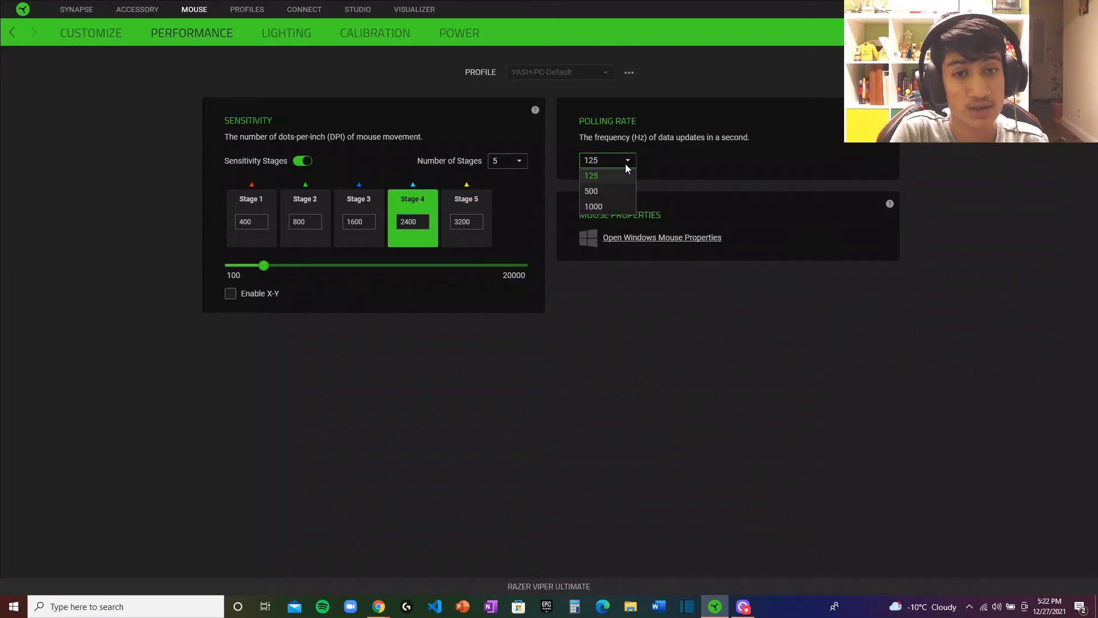
left_click(611, 207)
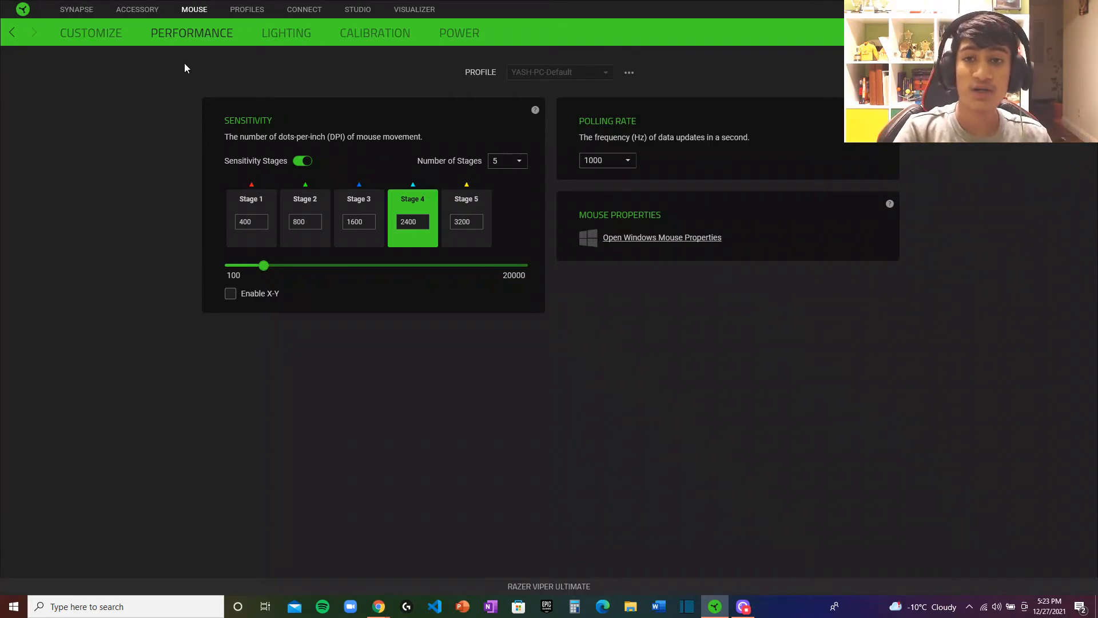
- Open the mouse's lighting settings, try brightness levels of 5 and 27, and restore the brightness to 100
left_click(270, 29)
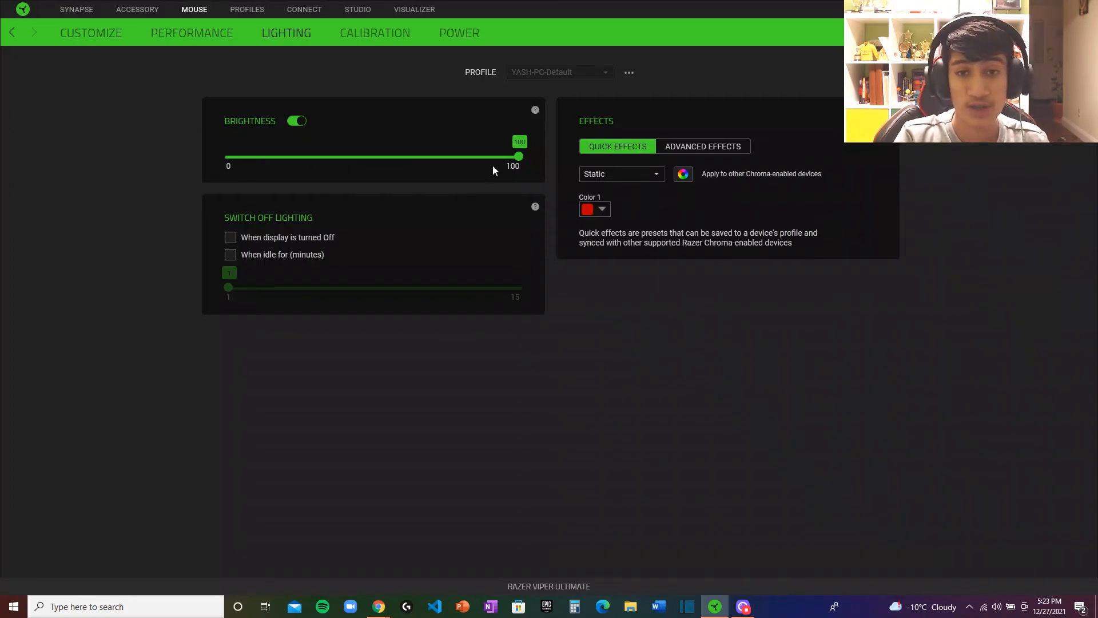
left_click_drag(518, 156, 241, 164)
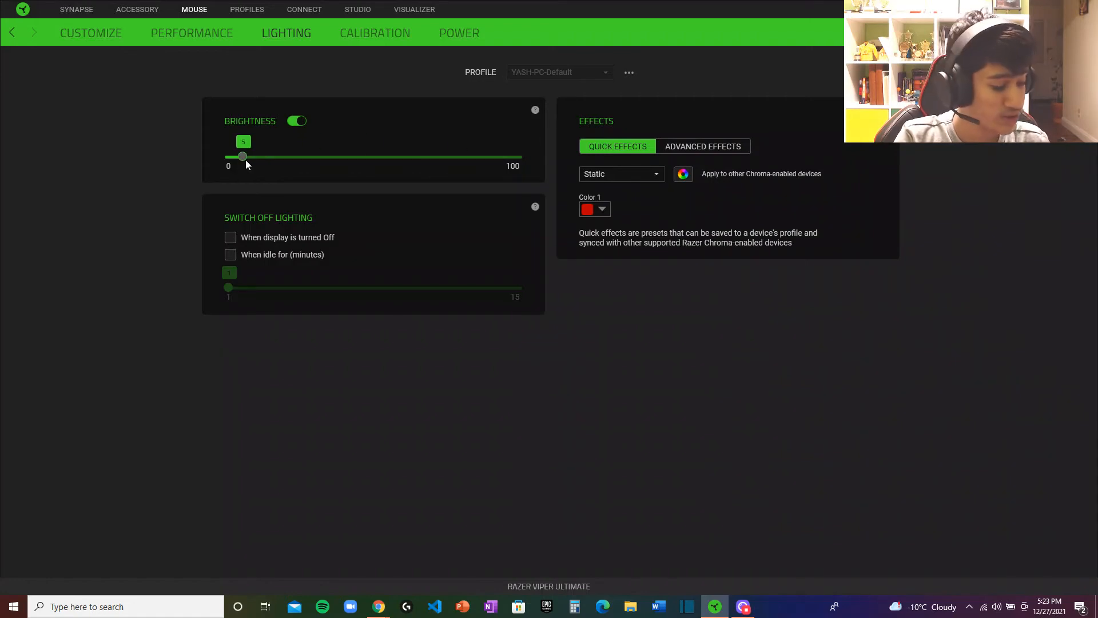
left_click_drag(244, 163, 311, 166)
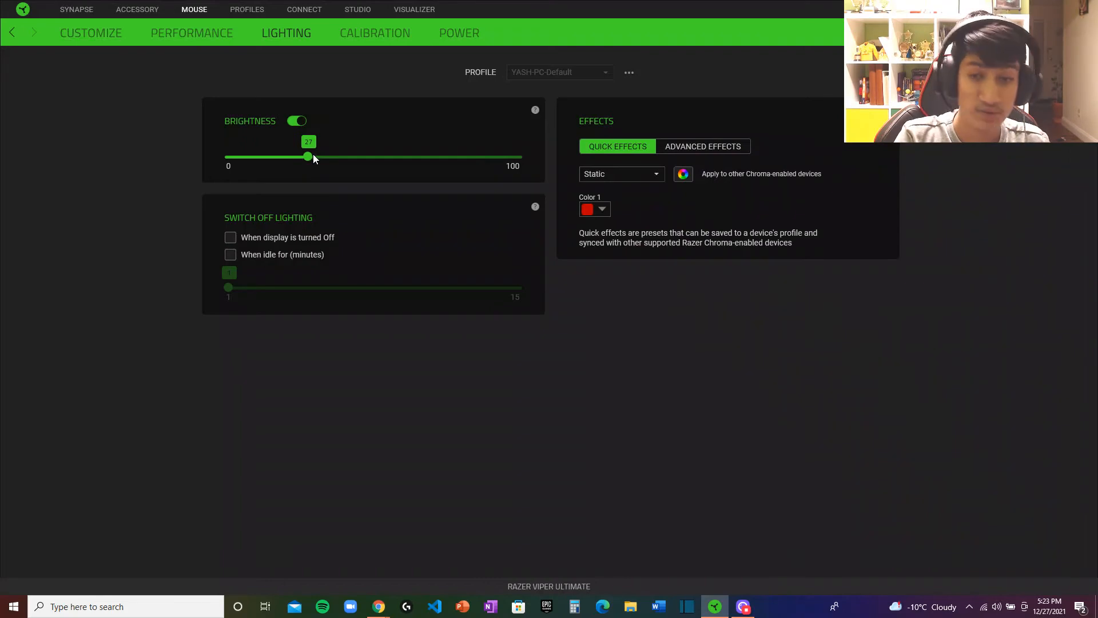
left_click_drag(311, 165, 540, 177)
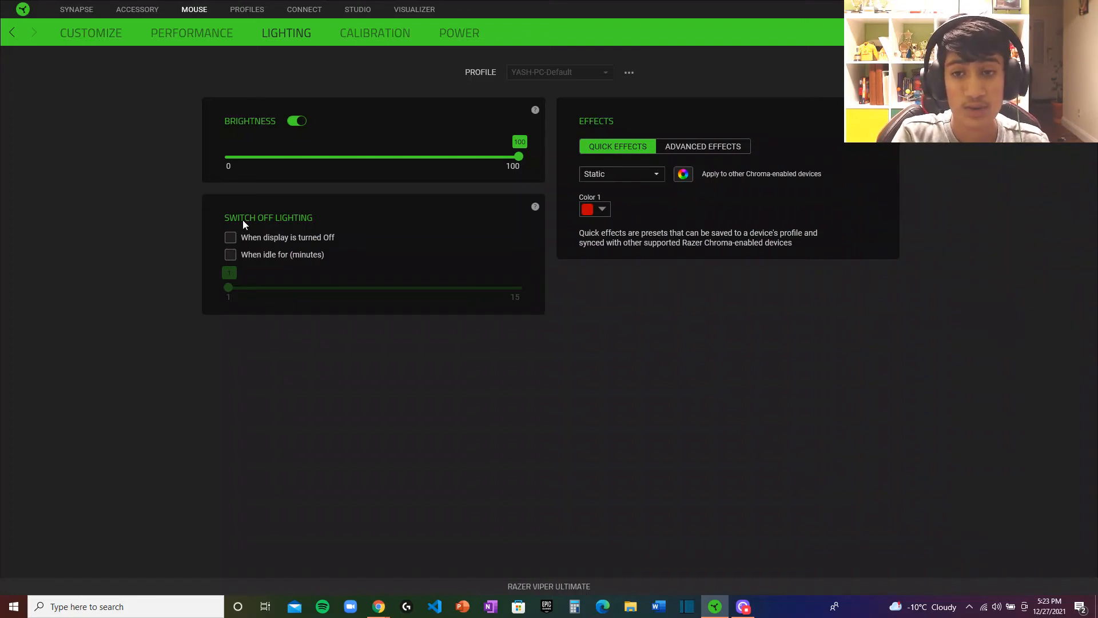
- Try switching off the mouse lighting when idle for 7 minutes, and disable that idle option again
left_click(232, 255)
left_click_drag(224, 288, 352, 288)
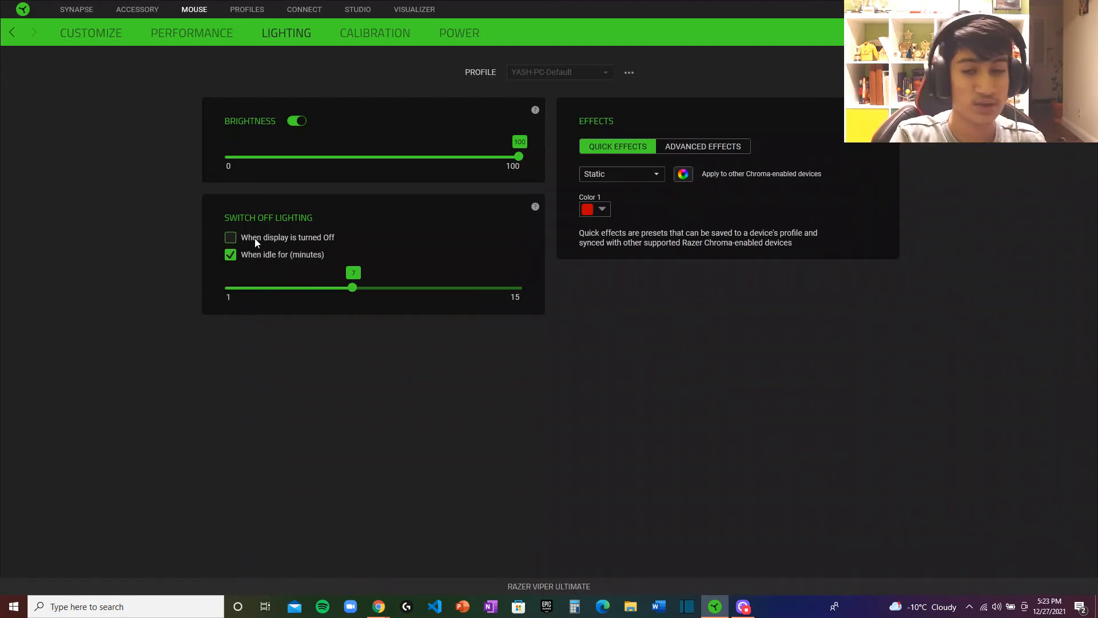
left_click(236, 255)
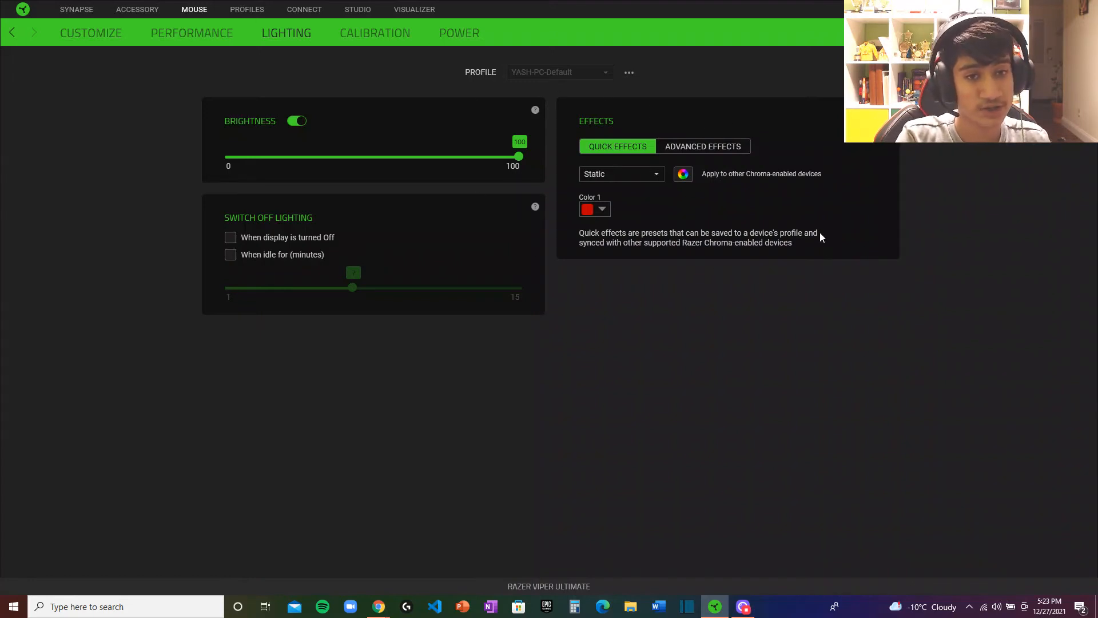
- Review the mouse's quick lighting effects, keep Static, and look through the colors offered for Color 1 without changing it
left_click(629, 174)
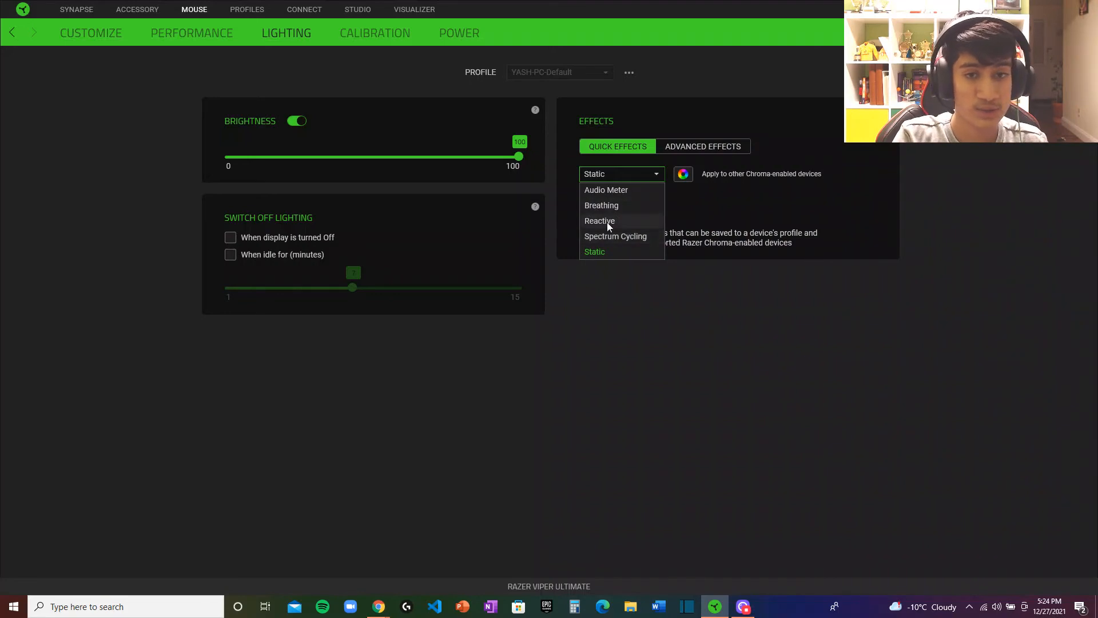
left_click(595, 252)
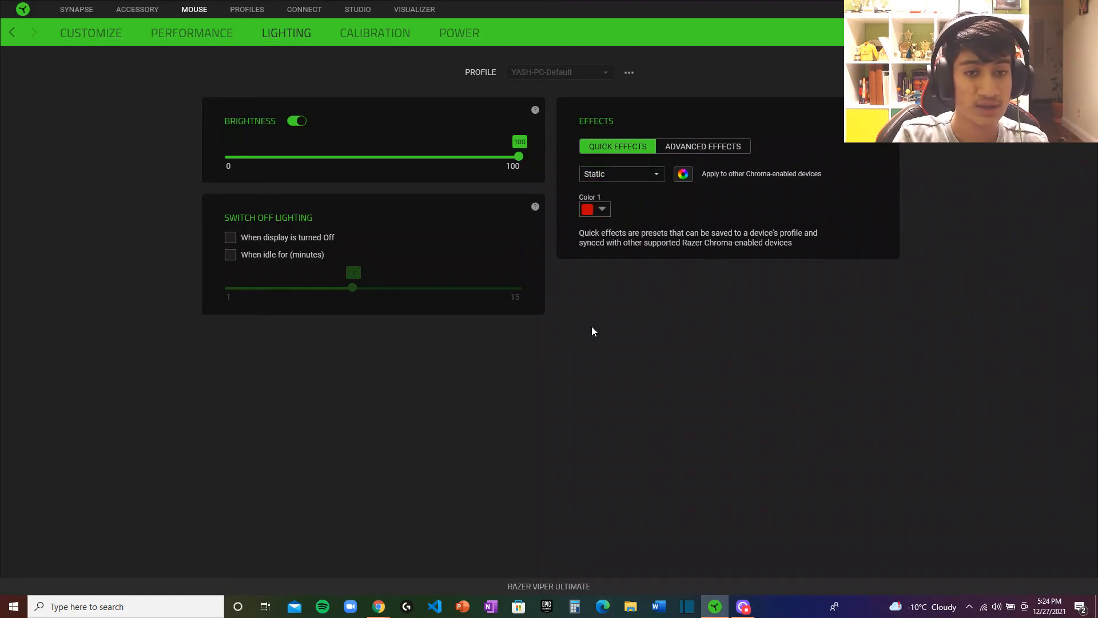
left_click(606, 209)
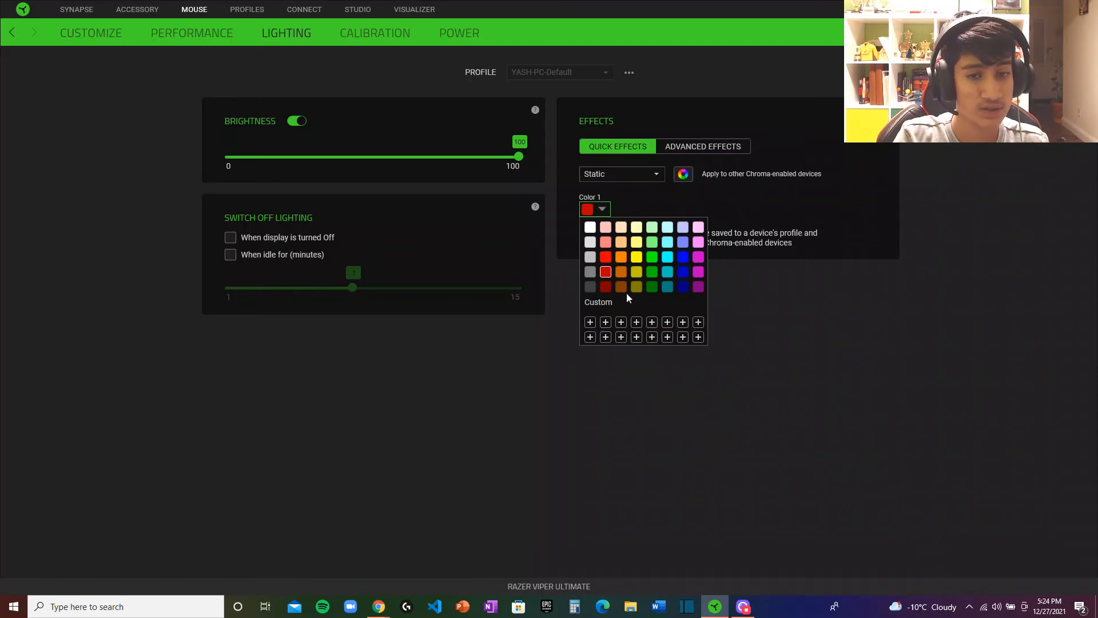
left_click(529, 381)
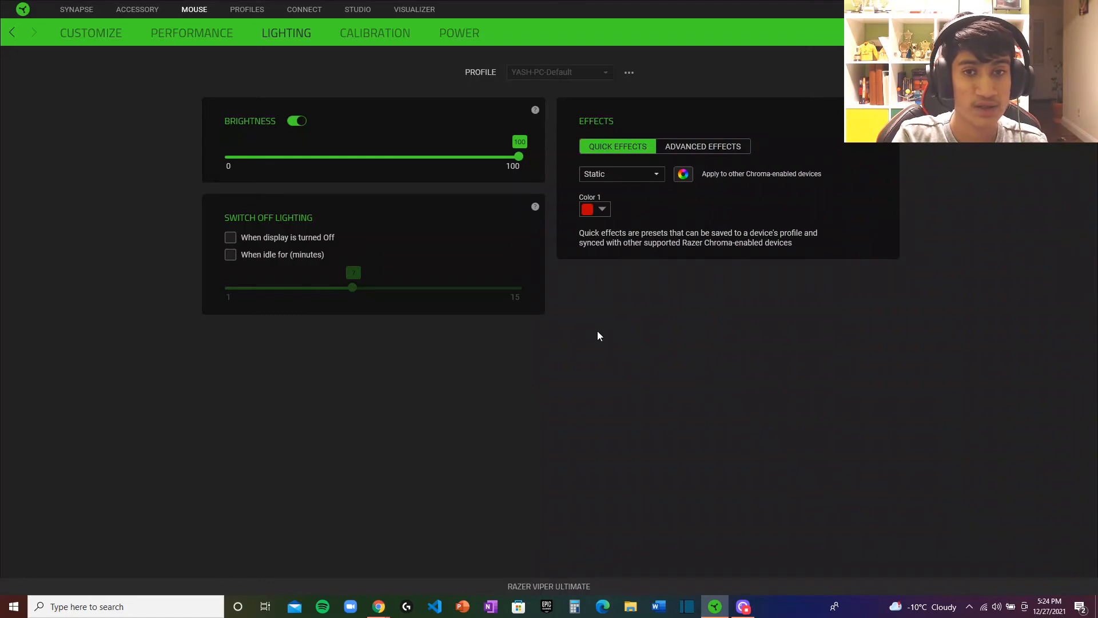
- Examine the mouse mat surface calibration and the power settings, and return to the mouse's button customization page
left_click(373, 45)
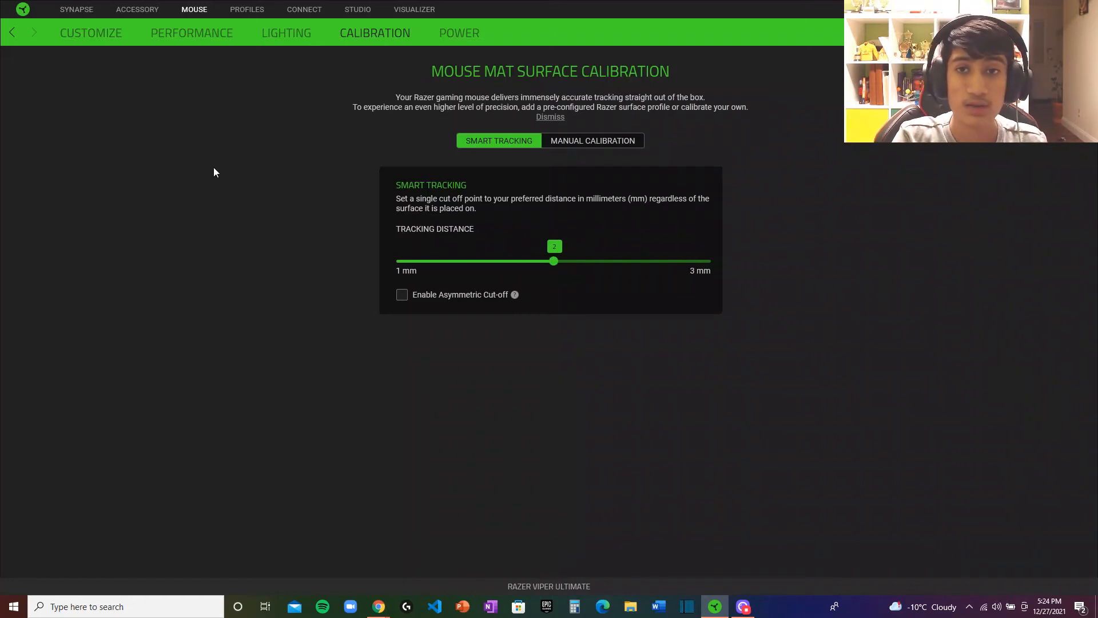
left_click(476, 32)
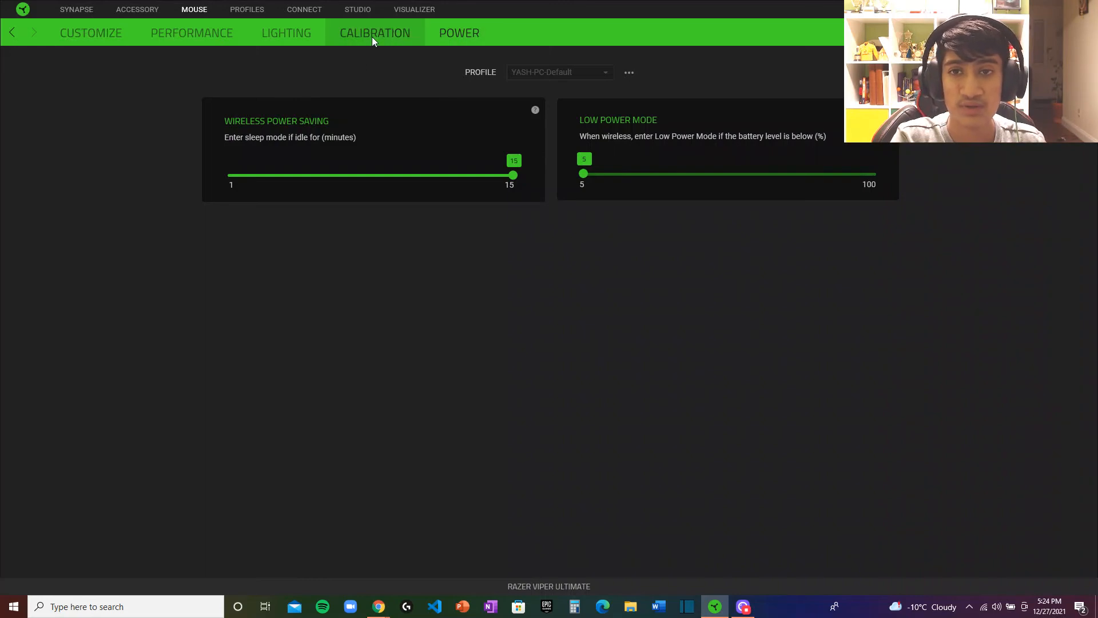
left_click(70, 36)
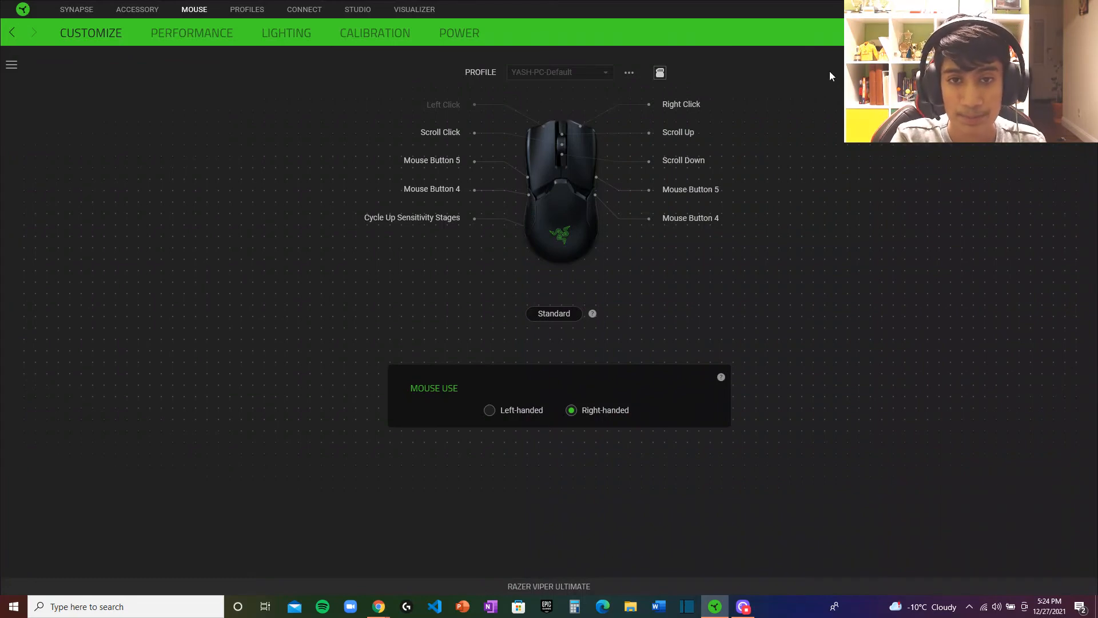
- Go back through the previously viewed mouse pages and return to the Synapse dashboard
left_click(10, 35)
left_click(11, 35)
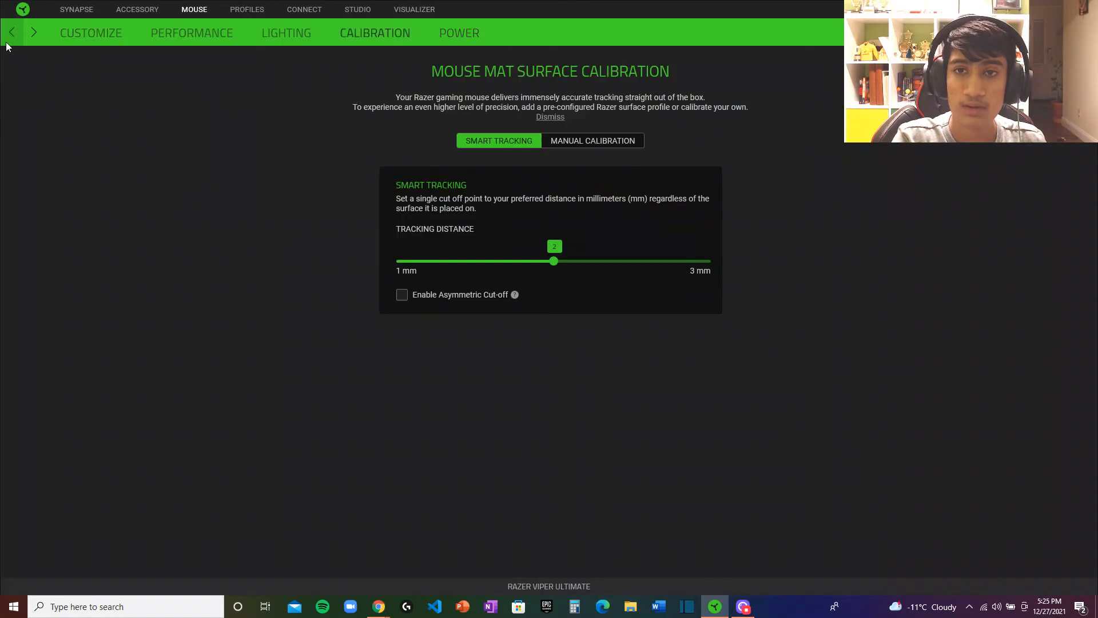
left_click(8, 42)
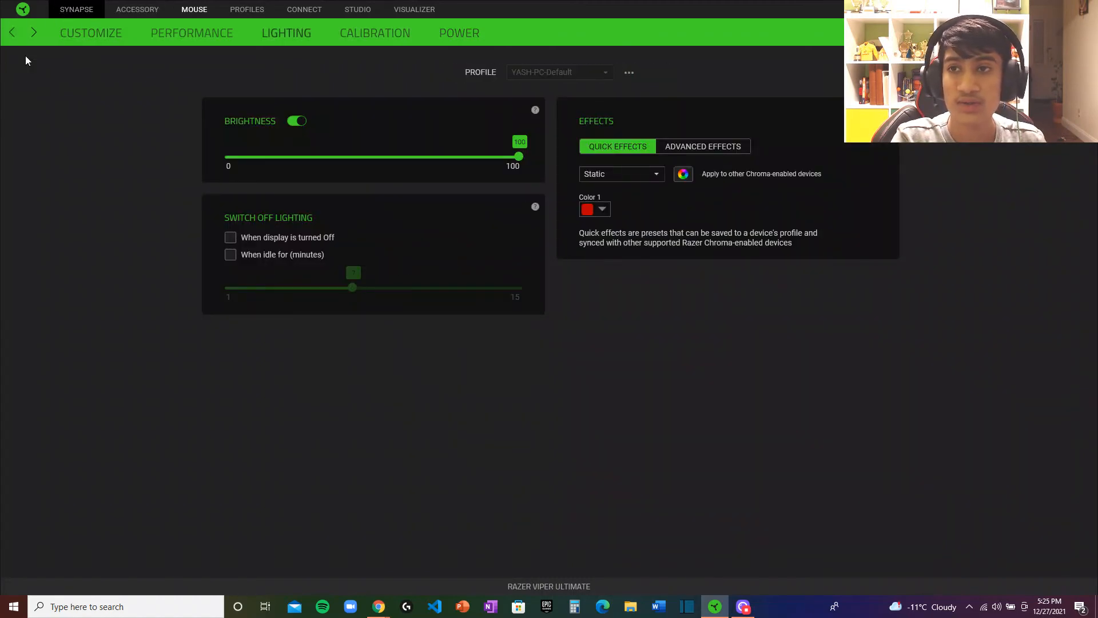
left_click(85, 7)
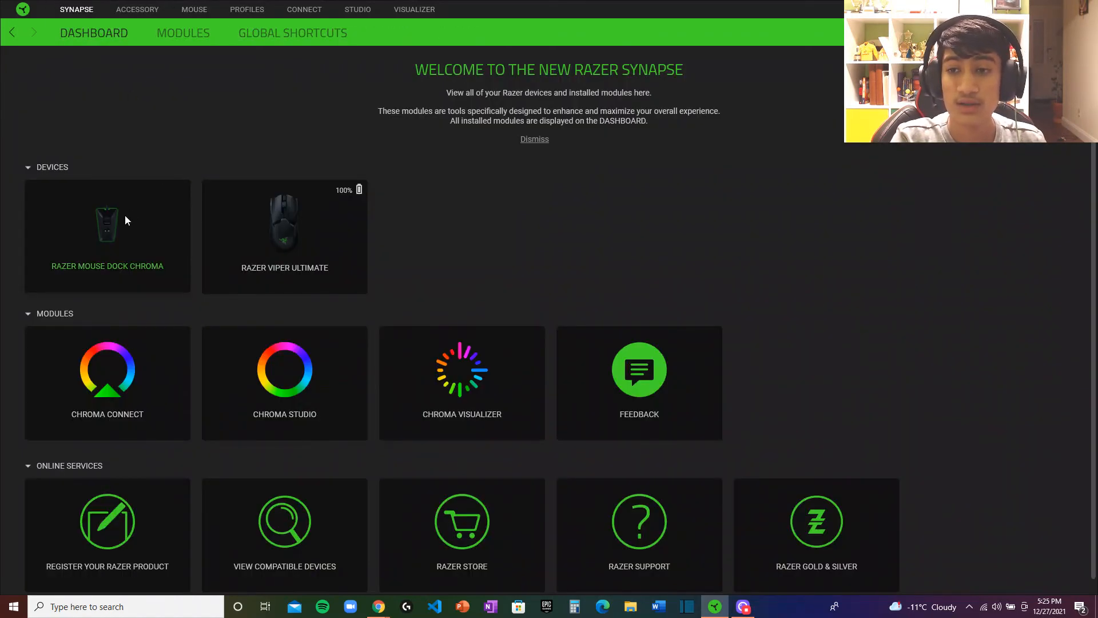
- Open the Razer Mouse Dock Chroma settings, try switching off its lighting when the display is turned off, and disable that option again
left_click(79, 242)
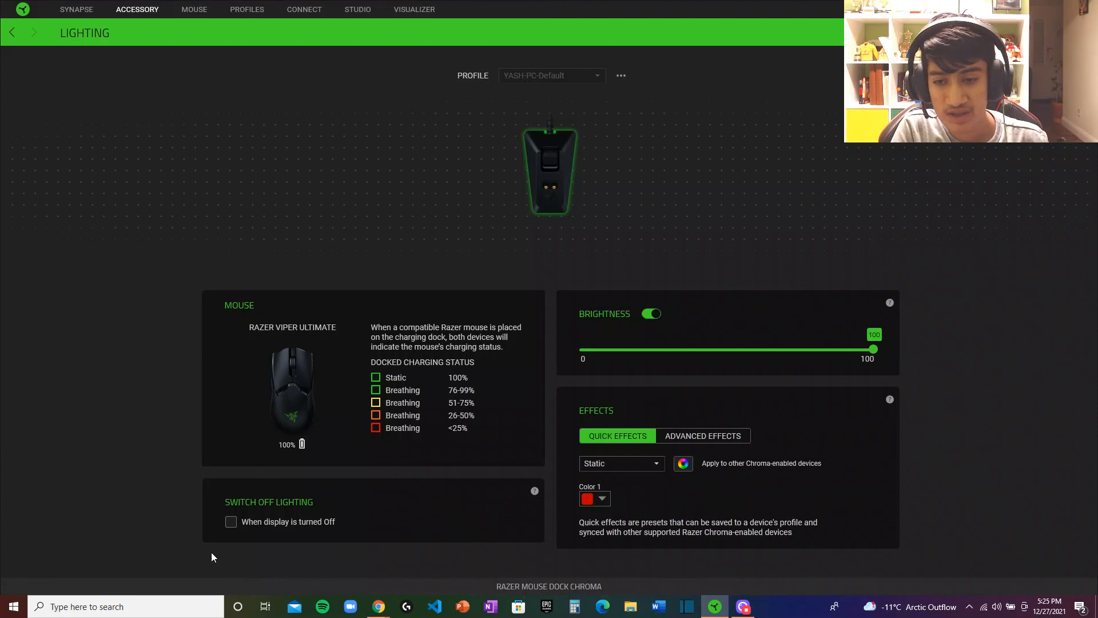
left_click(231, 523)
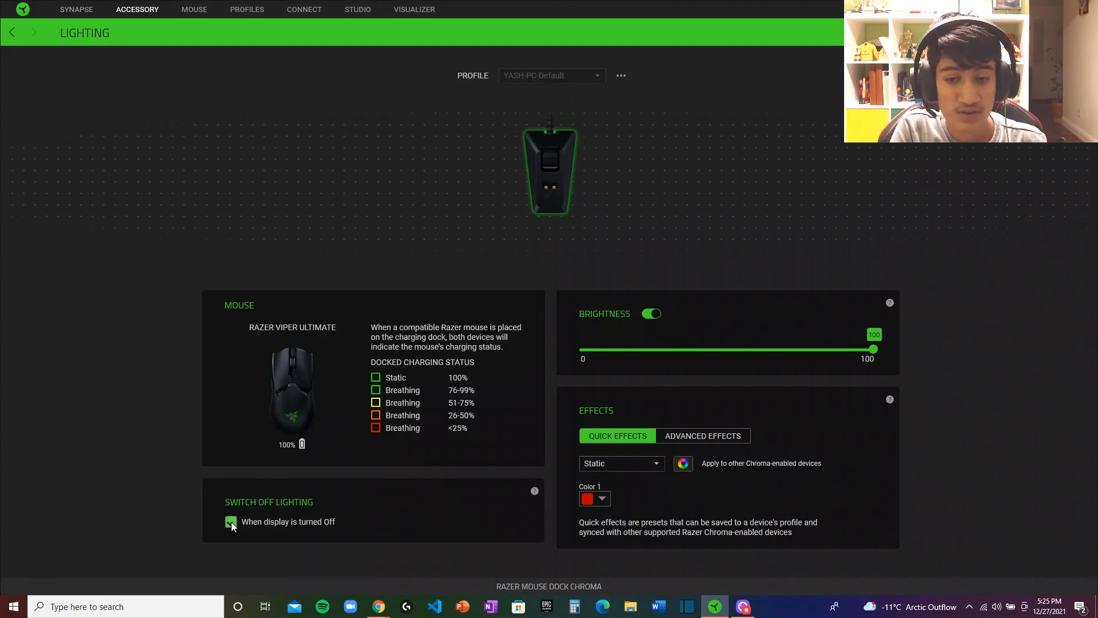
left_click(232, 522)
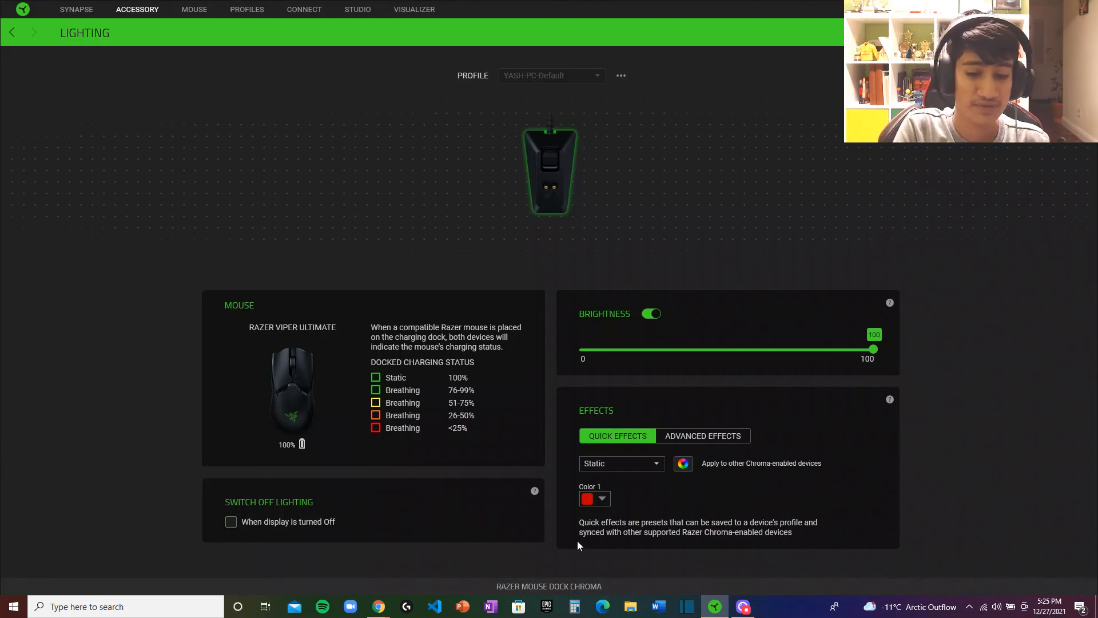
- Review the mouse dock's quick effects, Color 1 choices and advanced effects, and return to its quick effects
left_click(613, 462)
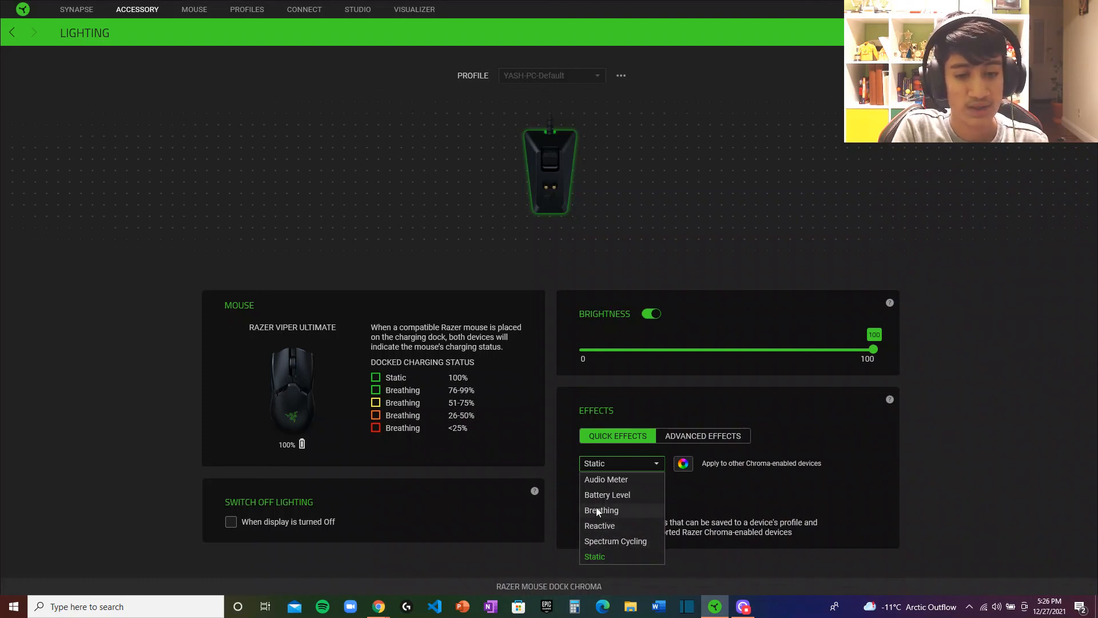
left_click(569, 526)
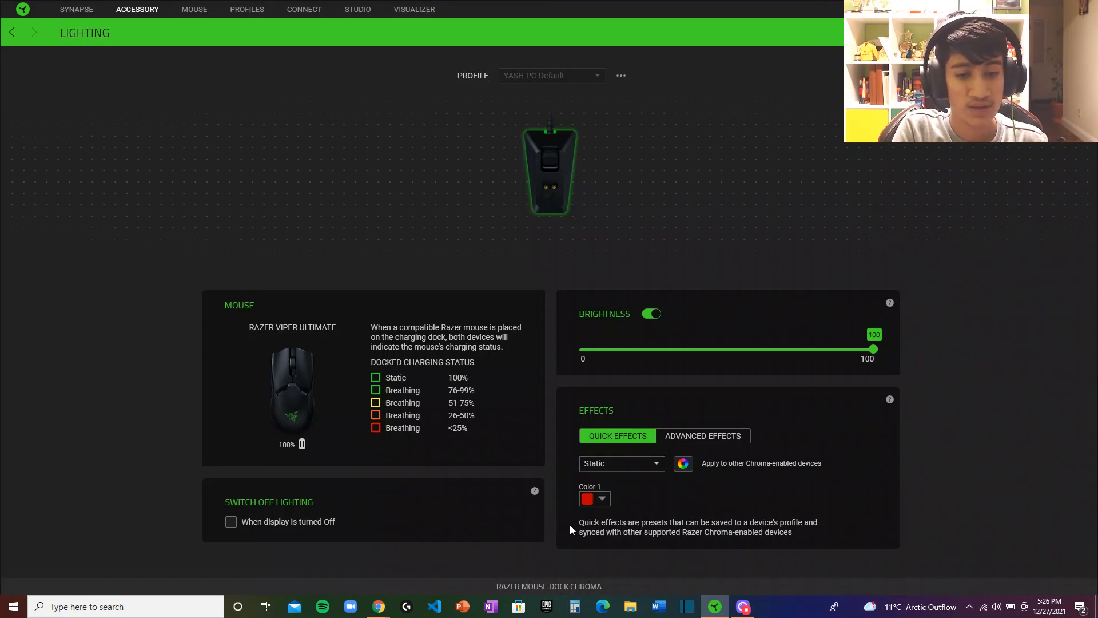
left_click(606, 501)
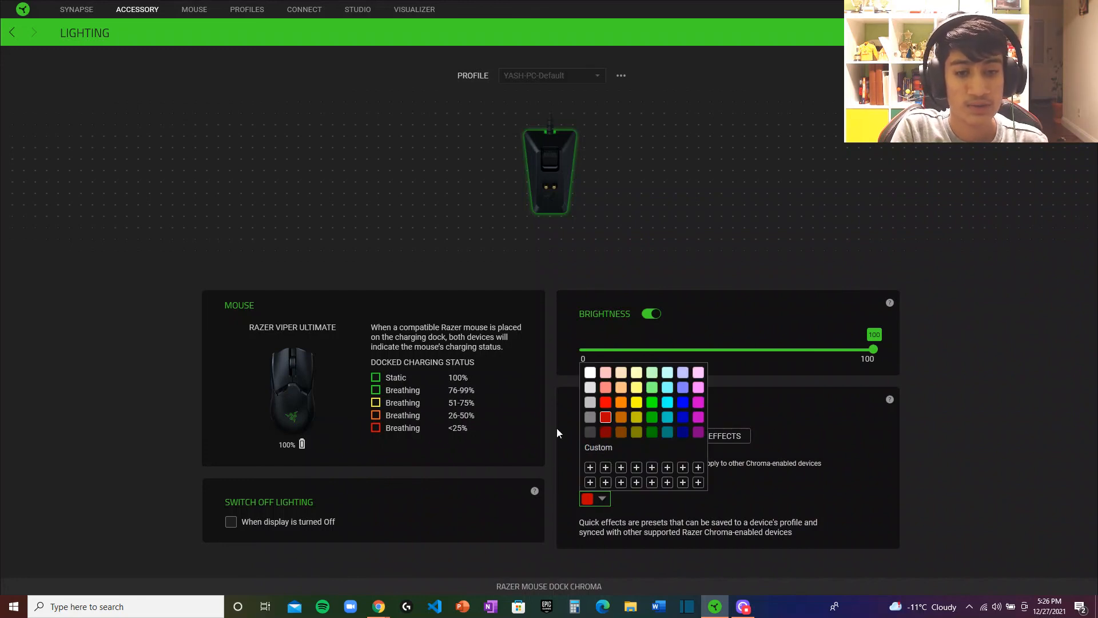
left_click(809, 533)
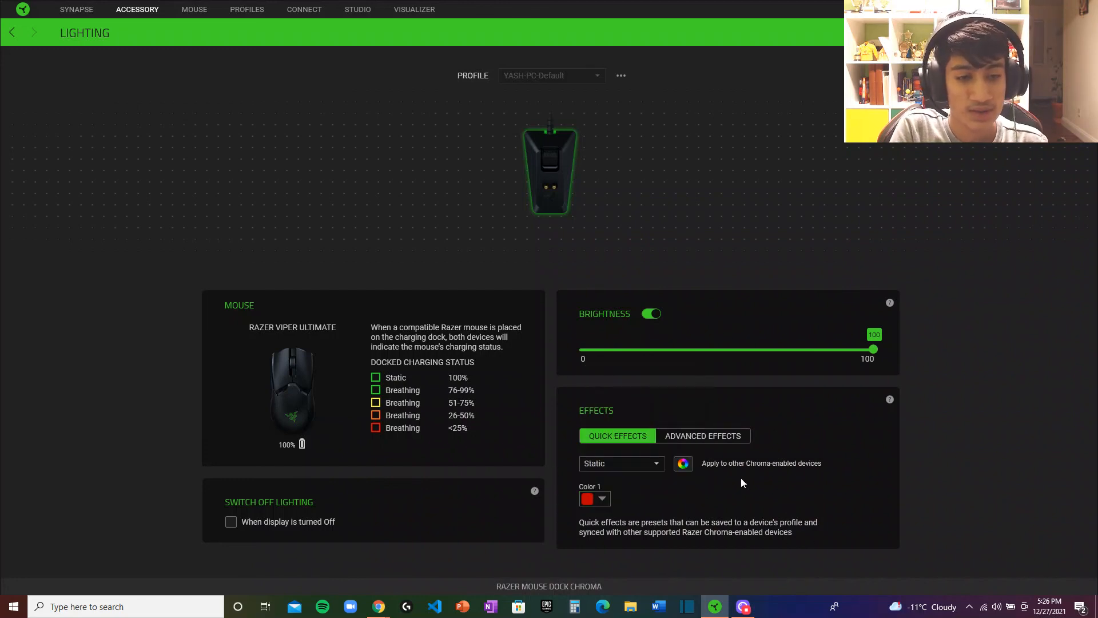
left_click(696, 433)
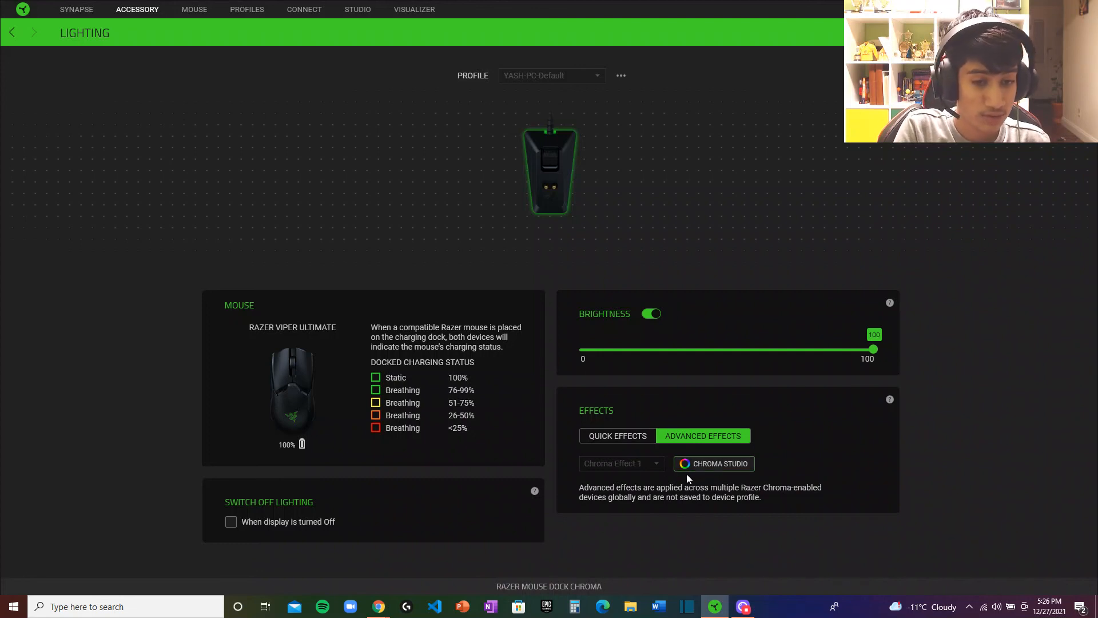
left_click(605, 439)
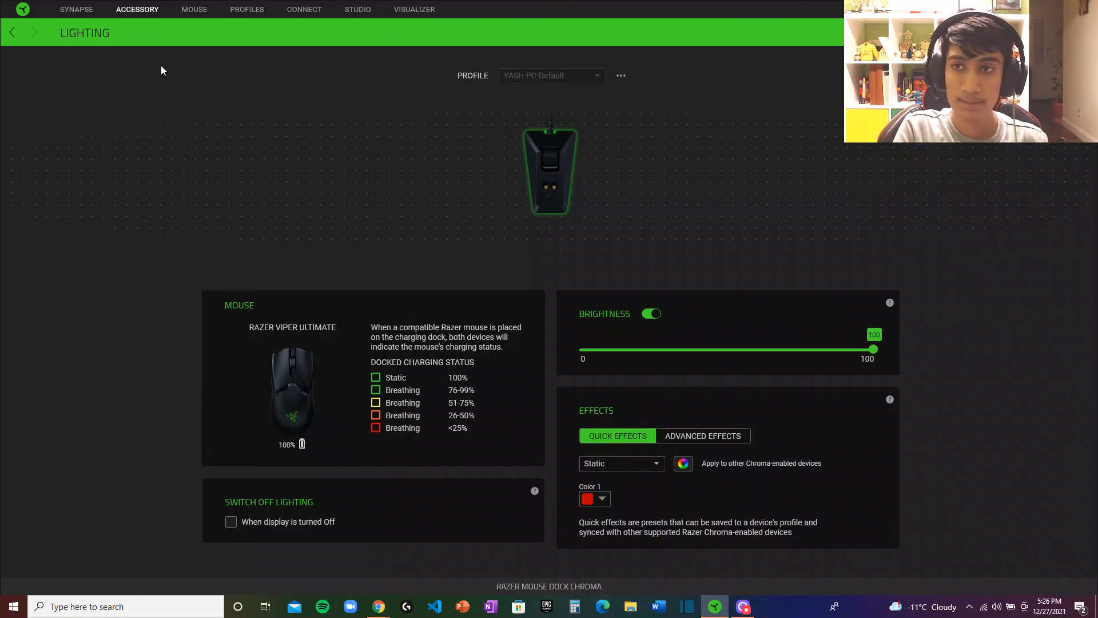
- View the Chroma Visualizer module from the Synapse dashboard and return to the dashboard
left_click(92, 12)
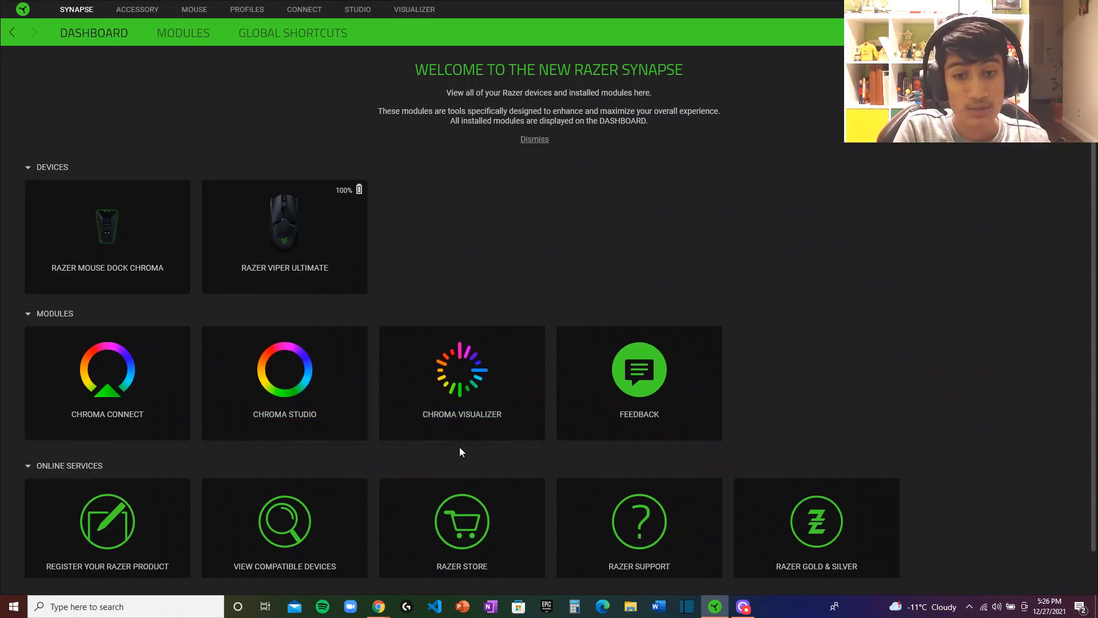
left_click(401, 343)
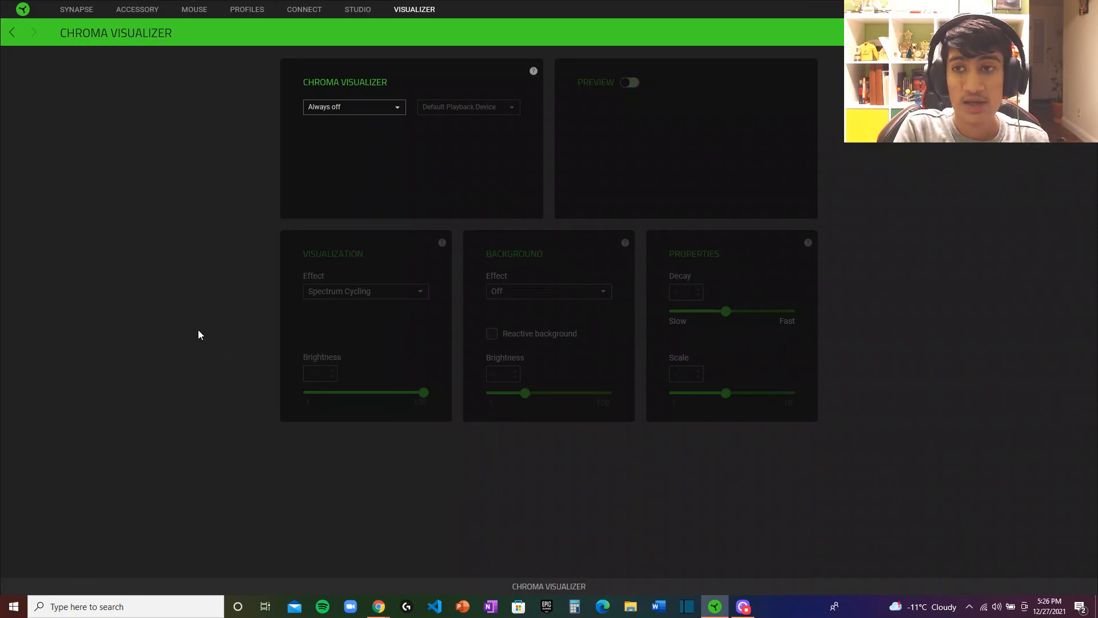
left_click(84, 12)
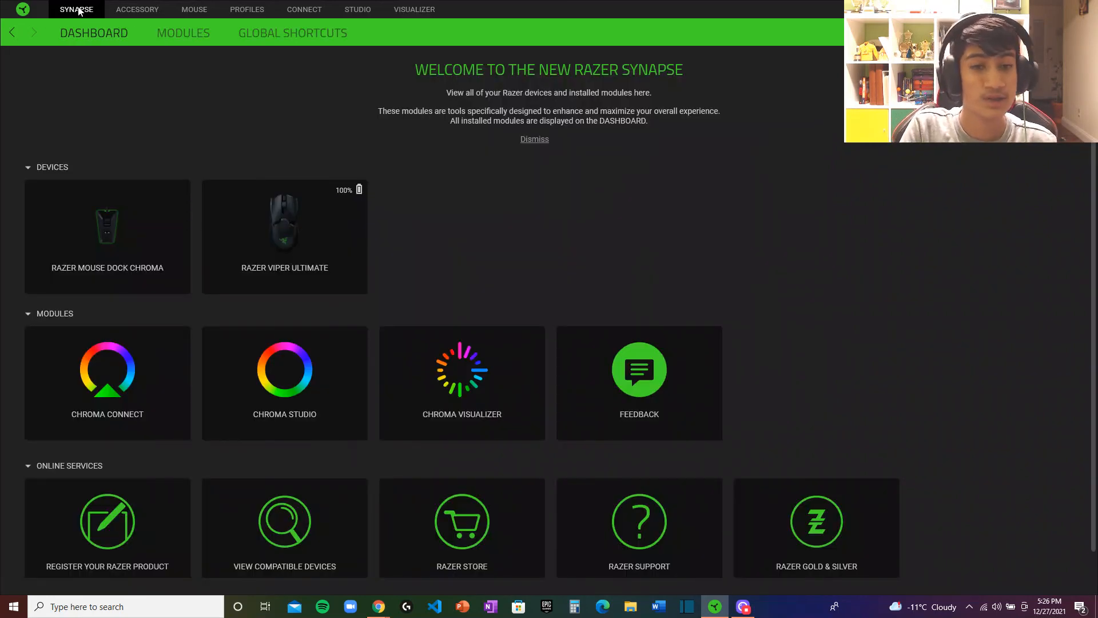